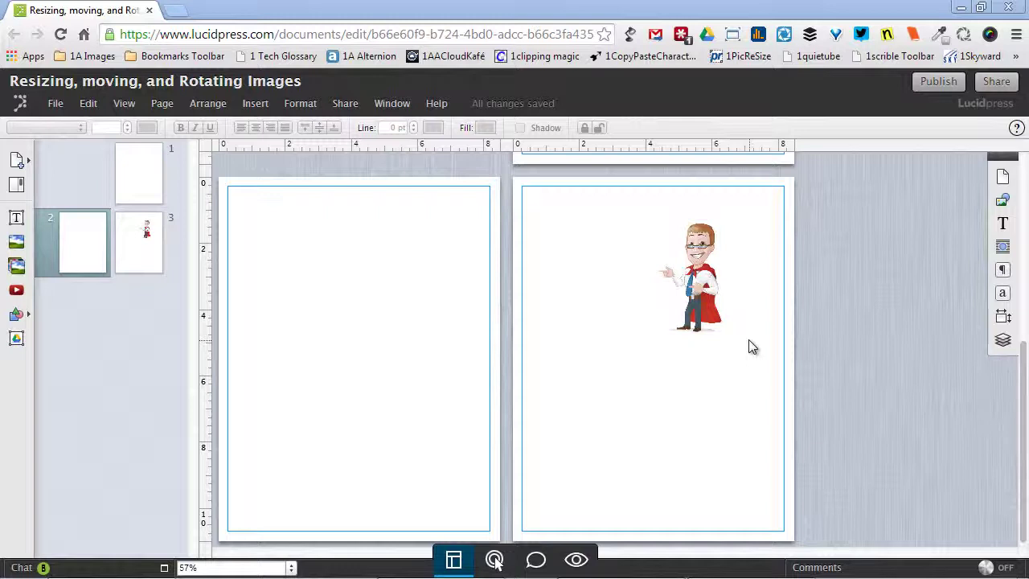
Step: Shrink the superhero cartoon, move it to page 2's top-left, and rotate it upright
{"action": "left_click", "coordinate": [708, 294]}
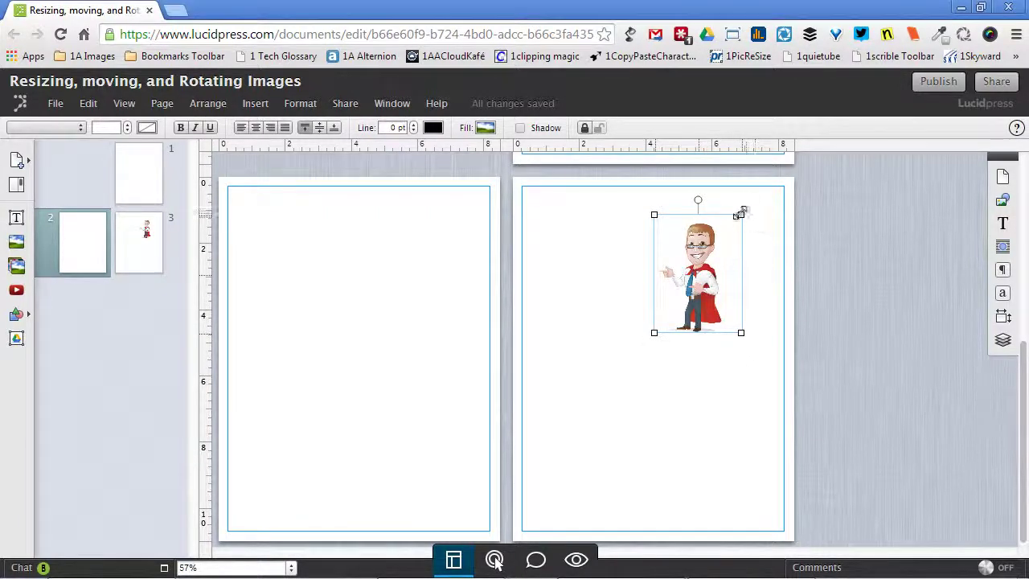
{"action": "mouse_move", "coordinate": [741, 214]}
{"action": "left_mouse_down"}
{"action": "mouse_move", "coordinate": [711, 267]}
{"action": "mouse_move", "coordinate": [682, 251]}
{"action": "left_mouse_up"}
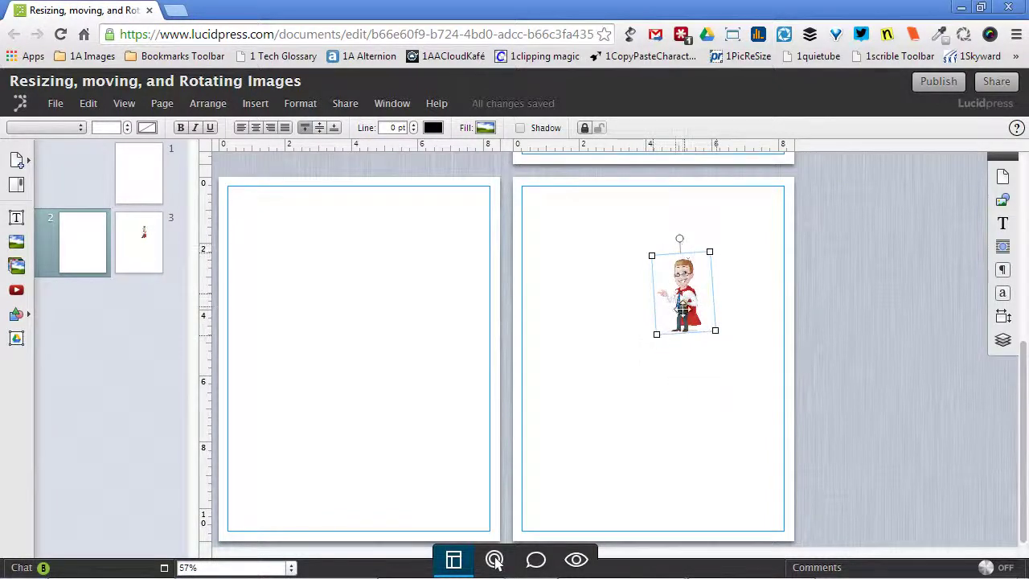
{"action": "left_click_drag", "start_coordinate": [685, 318], "coordinate": [584, 267]}
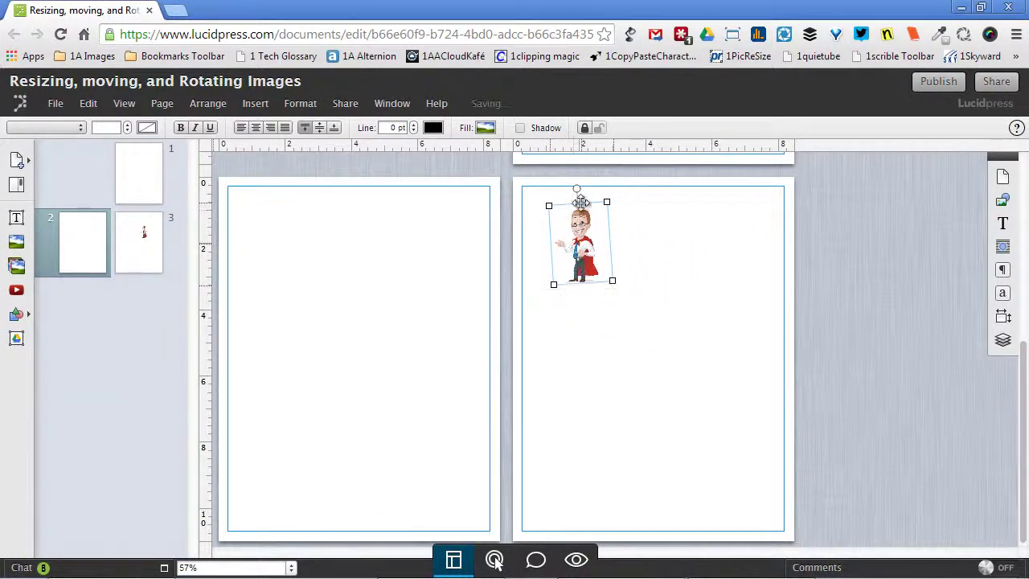
{"action": "left_click_drag", "start_coordinate": [577, 193], "coordinate": [581, 190]}
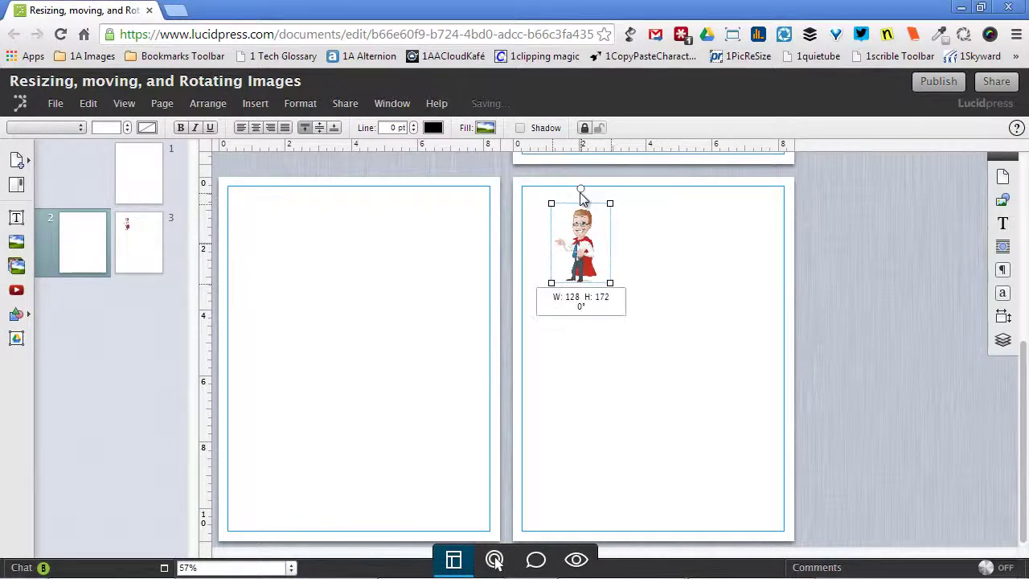
Step: Open the Metrics panel and shift the cartoon using the X and Y spinners
{"action": "left_click", "coordinate": [1003, 318]}
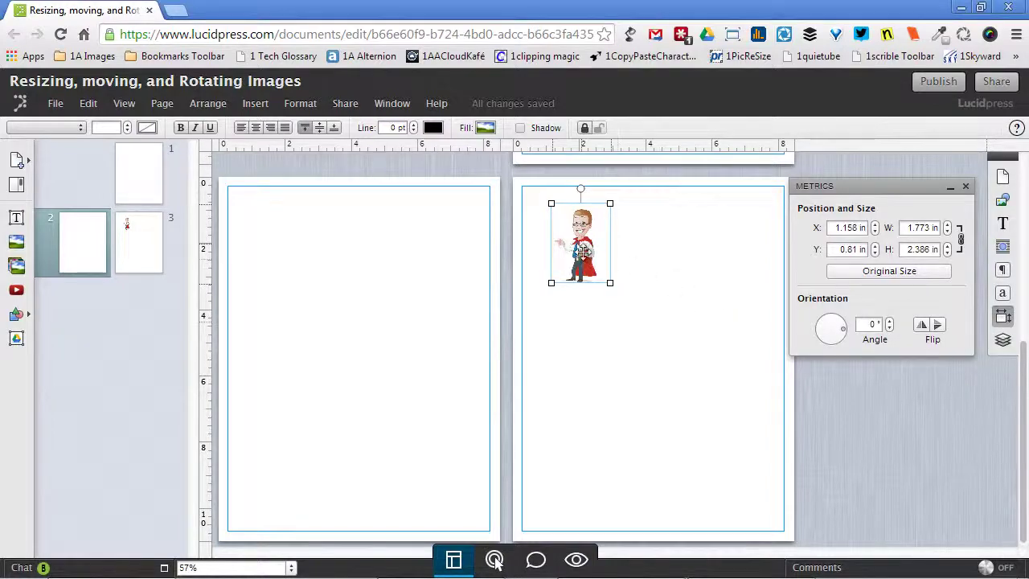
{"action": "left_click_drag", "start_coordinate": [583, 252], "coordinate": [726, 256]}
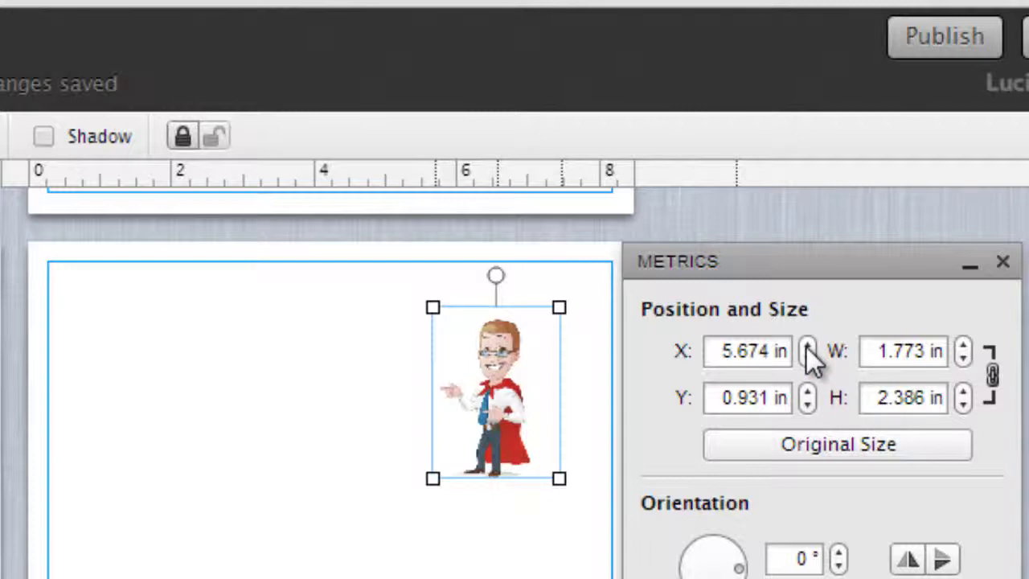
{"action": "left_click", "coordinate": [807, 346]}
{"action": "left_click", "coordinate": [806, 345]}
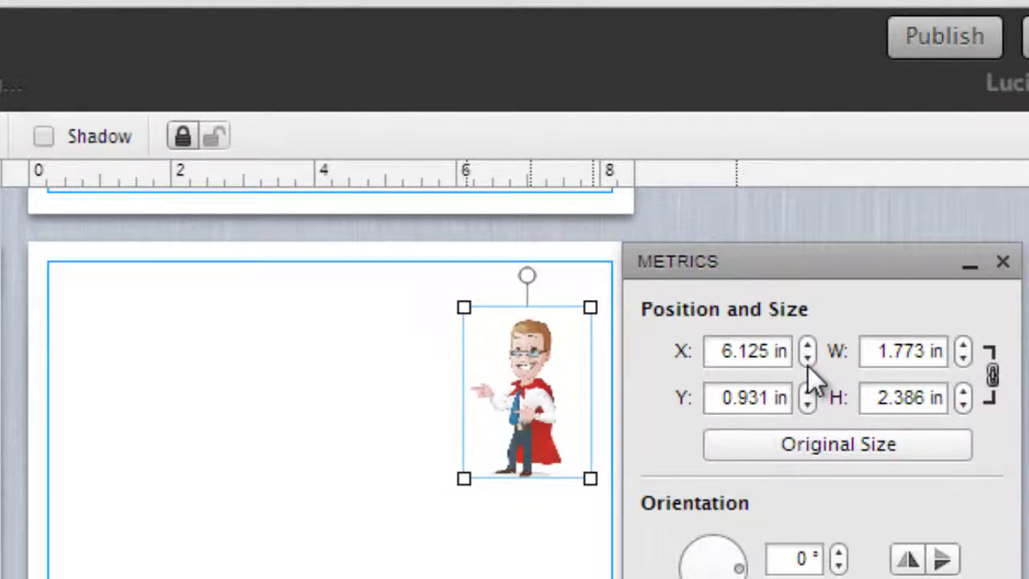
{"action": "left_click", "coordinate": [808, 364]}
{"action": "left_click", "coordinate": [808, 364]}
{"action": "left_click", "coordinate": [808, 364]}
{"action": "left_click", "coordinate": [808, 364]}
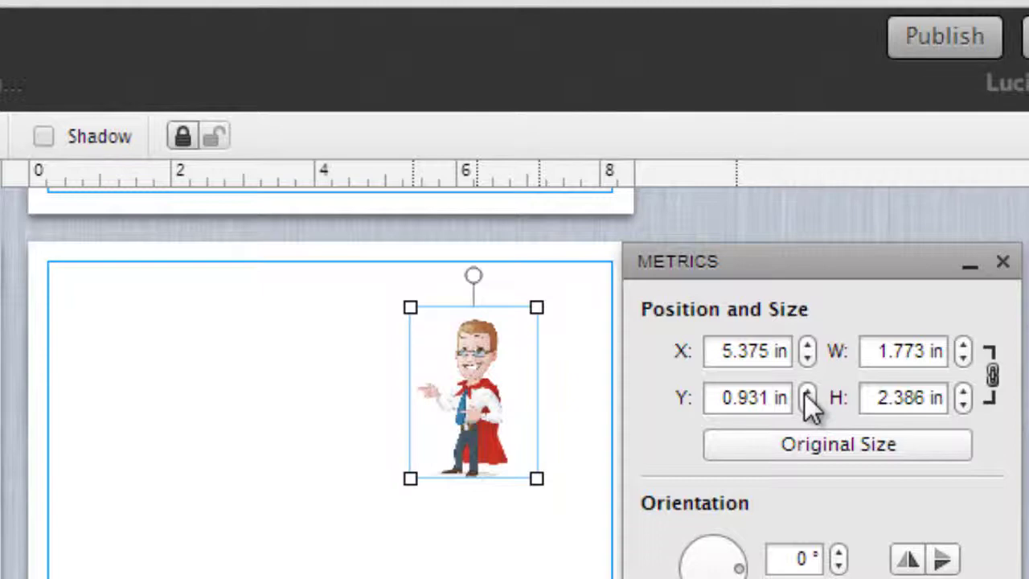
{"action": "left_click", "coordinate": [807, 393]}
Step: Set the cartoon's X position to 3 inches in the Metrics panel
{"action": "triple_click", "coordinate": [765, 358]}
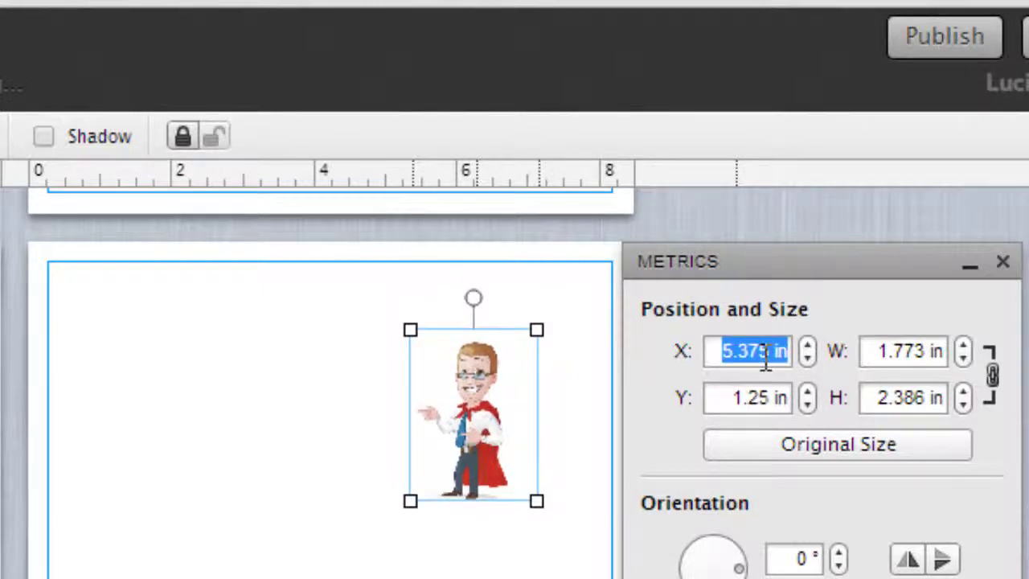
{"action": "type", "text": "1"}
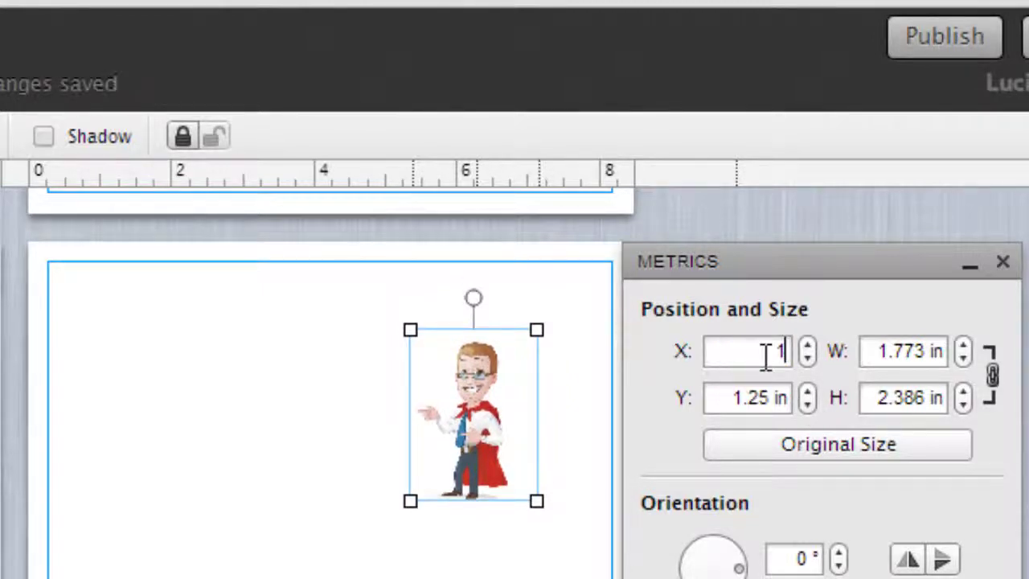
{"action": "key", "text": "Return"}
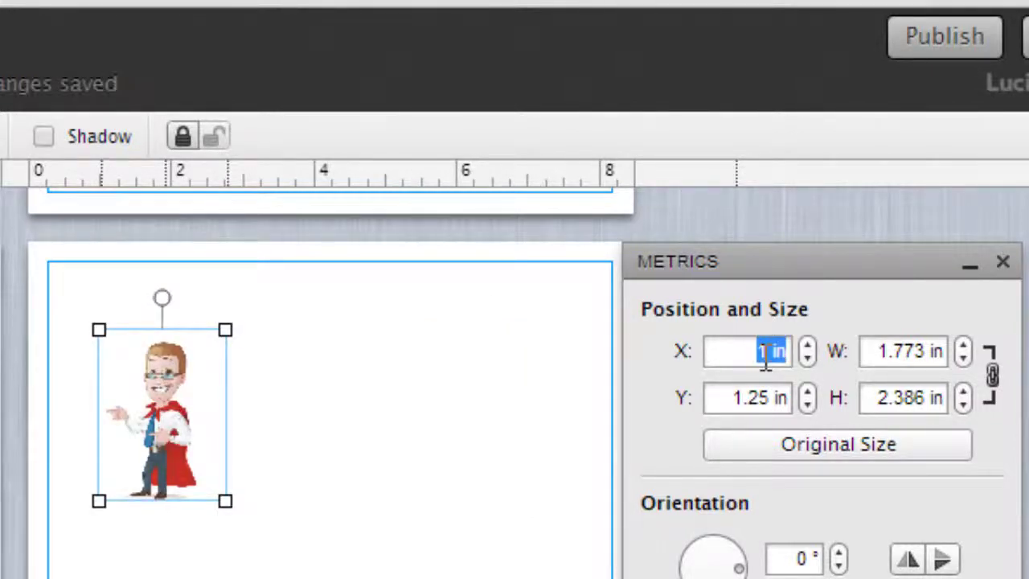
{"action": "type", "text": "3"}
{"action": "key", "text": "Return"}
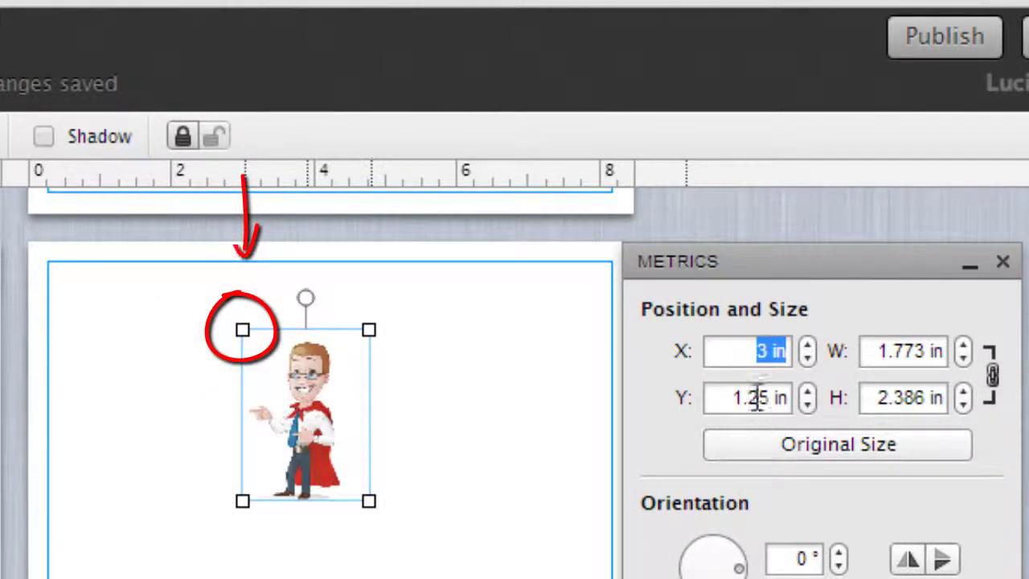
{"action": "left_click", "coordinate": [756, 350]}
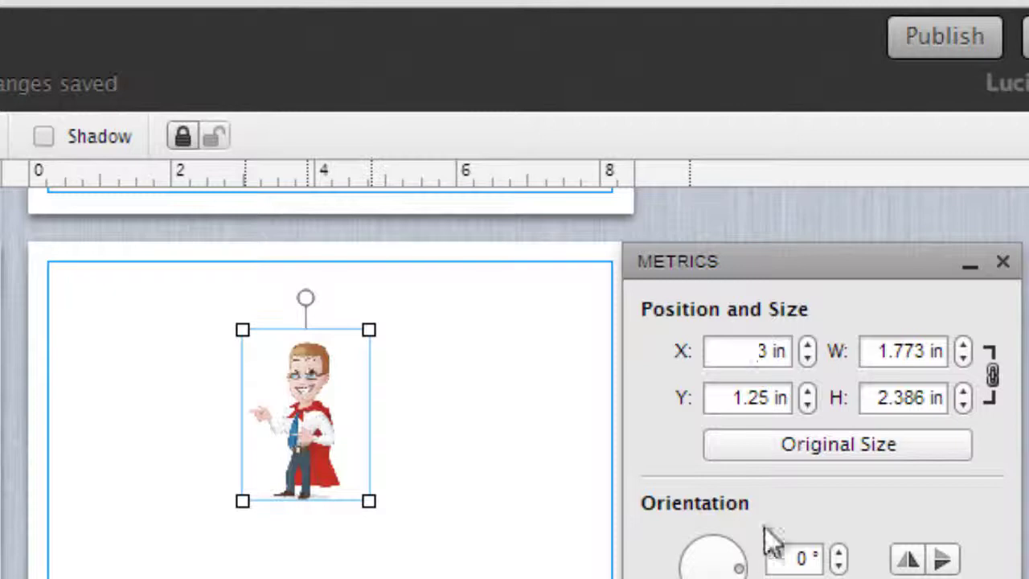
Step: Enter X = 1 in and Y = 2 in for the superhero cartoon
{"action": "double_click", "coordinate": [759, 351]}
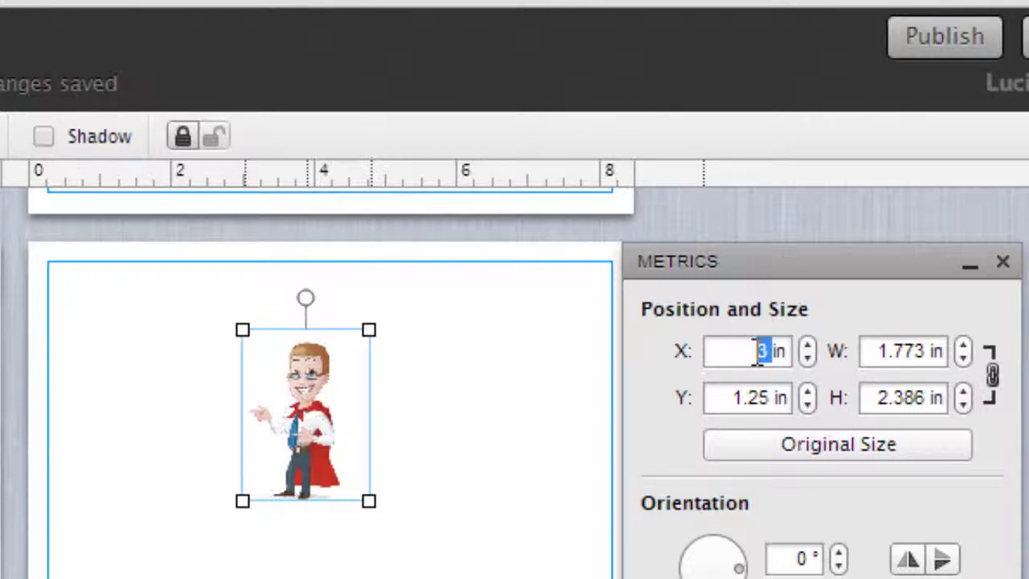
{"action": "type", "text": "1"}
{"action": "key", "text": "Return"}
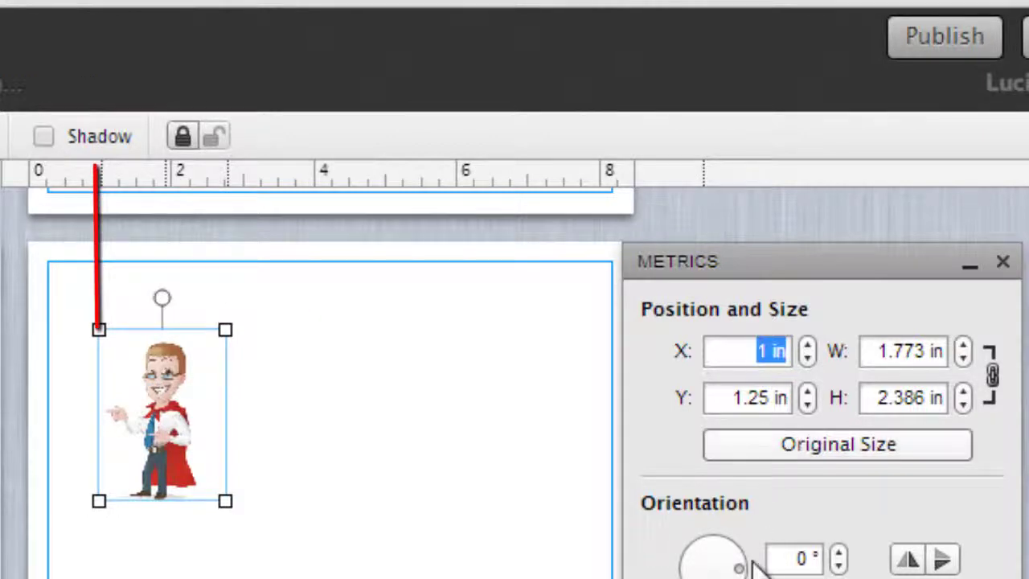
{"action": "left_click", "coordinate": [658, 450]}
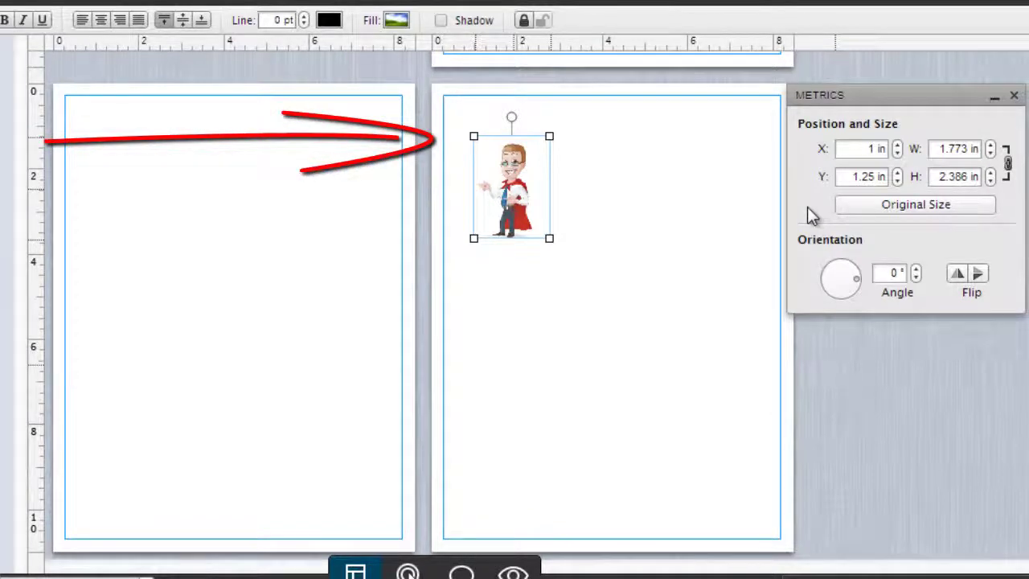
{"action": "double_click", "coordinate": [864, 177]}
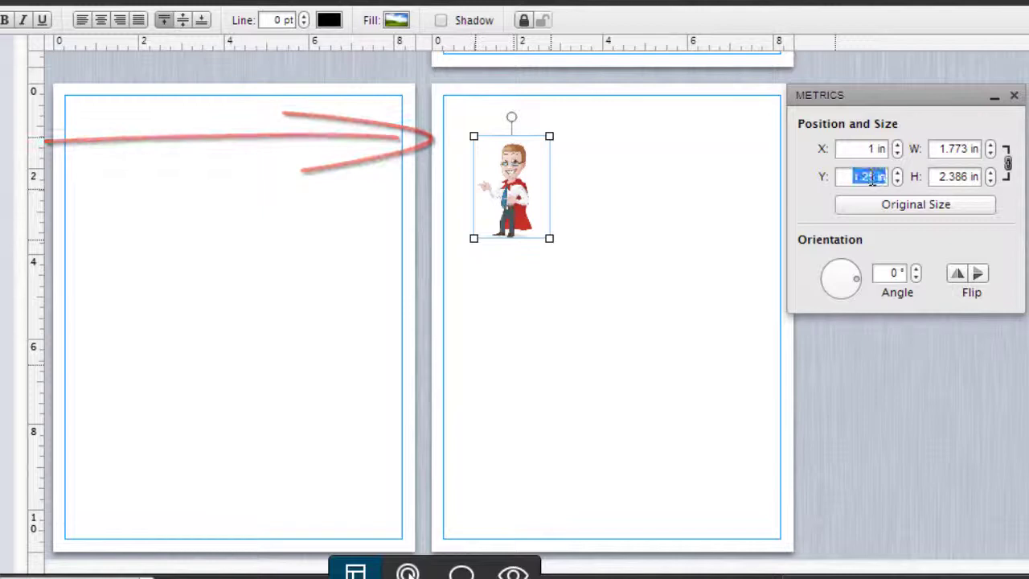
{"action": "type", "text": "2"}
{"action": "key", "text": "Return"}
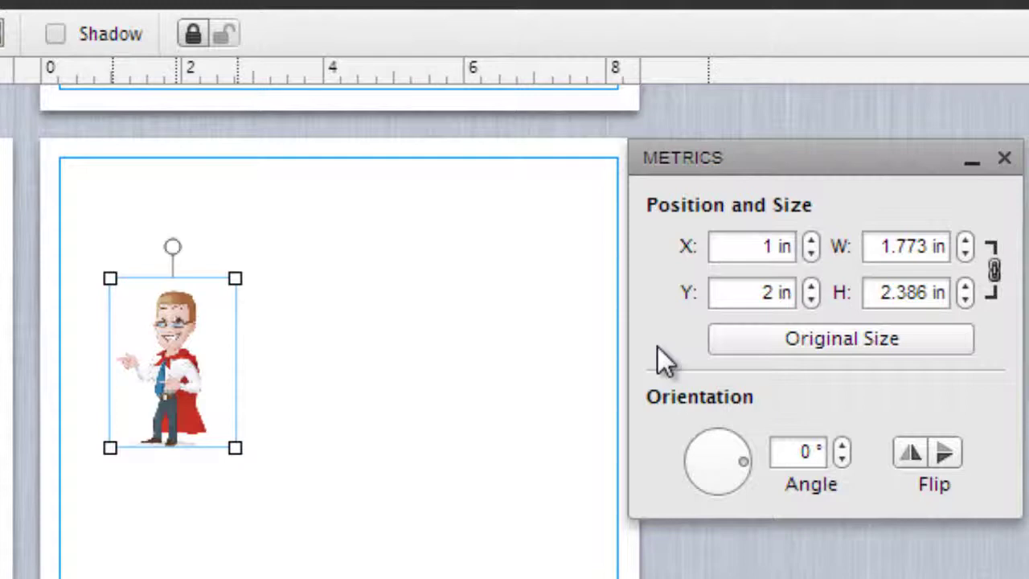
Step: Enlarge the cartoon proportionally with the width spinner, then set its width to 4 in, then 2 in
{"action": "left_click", "coordinate": [966, 242]}
{"action": "left_click", "coordinate": [965, 242]}
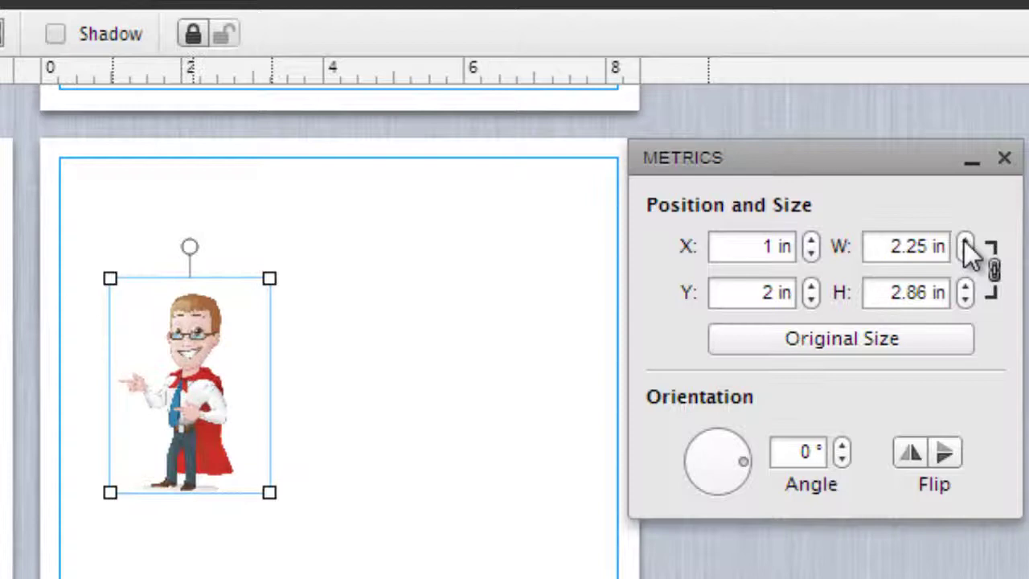
{"action": "left_click", "coordinate": [965, 242]}
{"action": "left_click", "coordinate": [966, 242]}
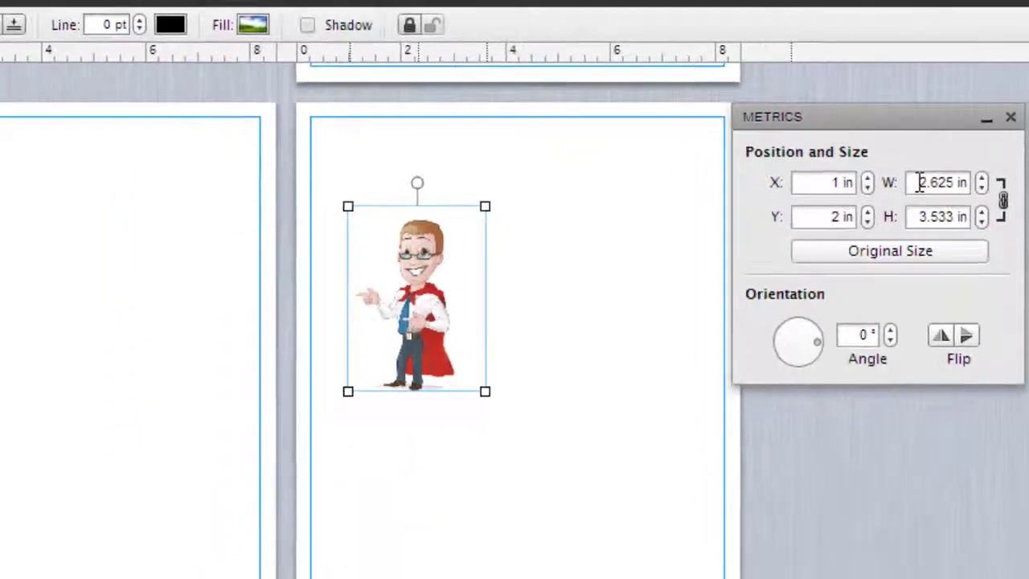
{"action": "left_click_drag", "start_coordinate": [920, 176], "coordinate": [974, 172]}
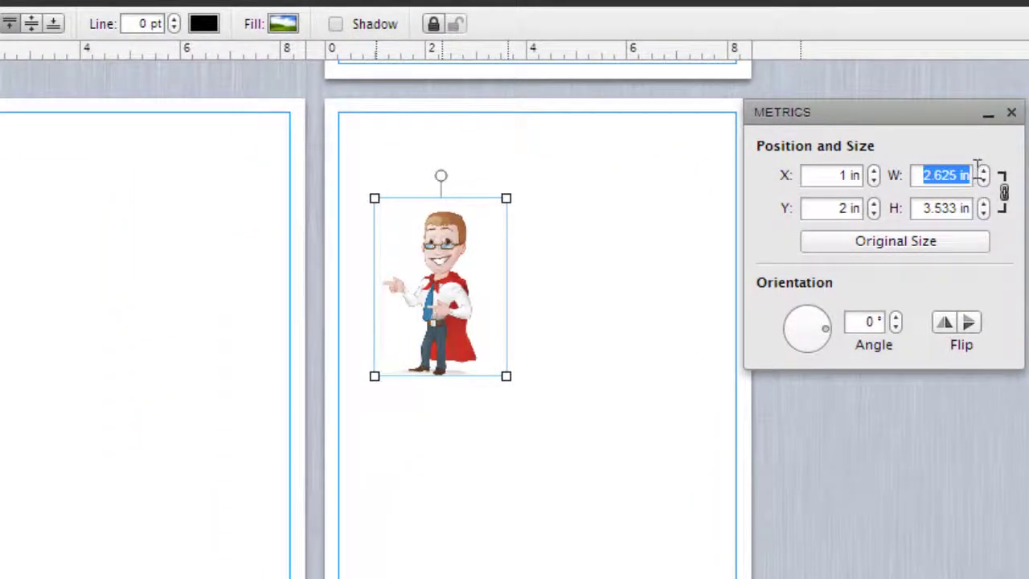
{"action": "type", "text": "4"}
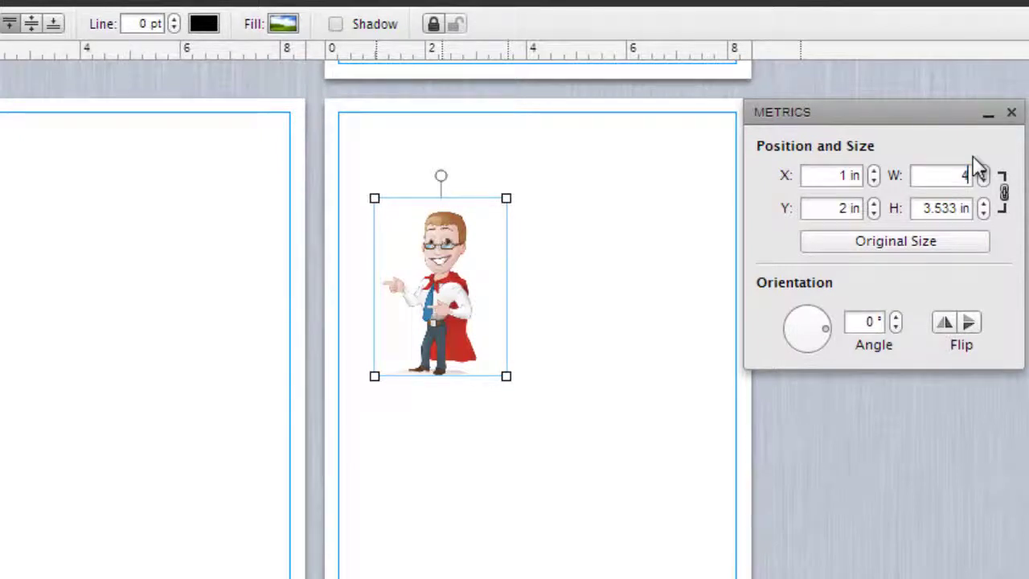
{"action": "key", "text": "Return"}
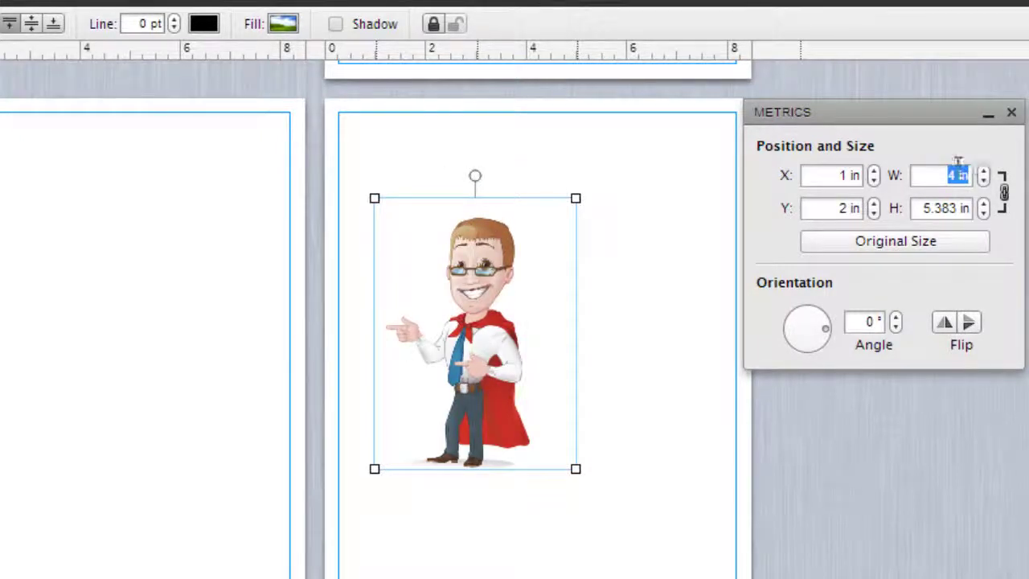
{"action": "type", "text": "2"}
{"action": "key", "text": "Return"}
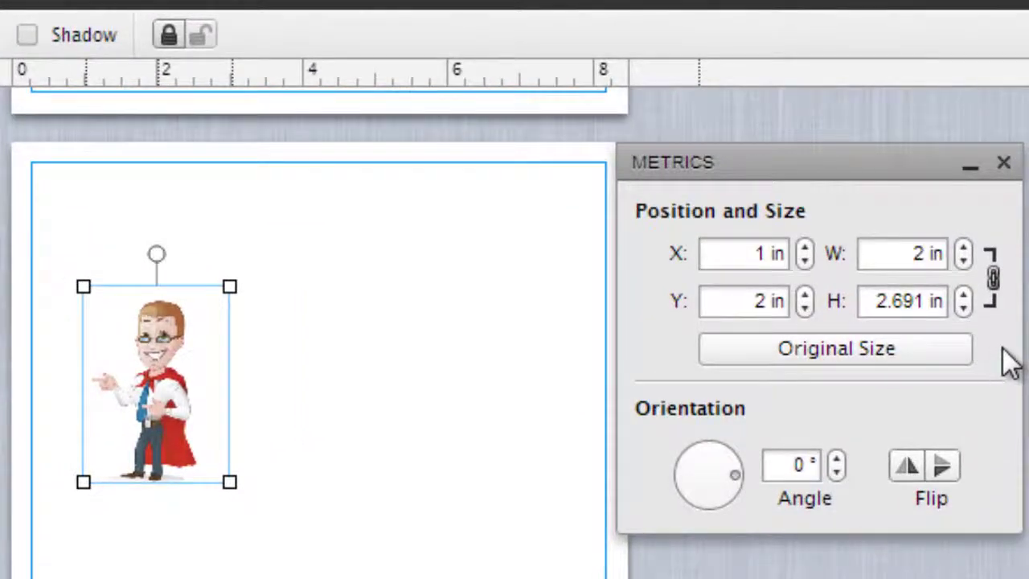
Step: Unlink the aspect-ratio lock and set the cartoon's width to 3 in
{"action": "left_click", "coordinate": [994, 279]}
{"action": "left_click_drag", "start_coordinate": [912, 254], "coordinate": [935, 256]}
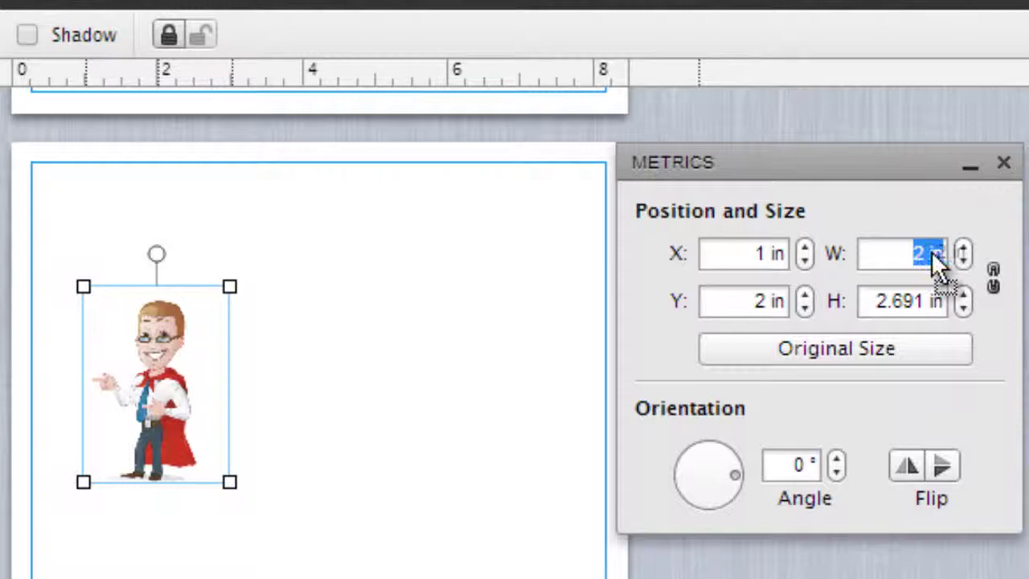
{"action": "key", "text": "BackSpace"}
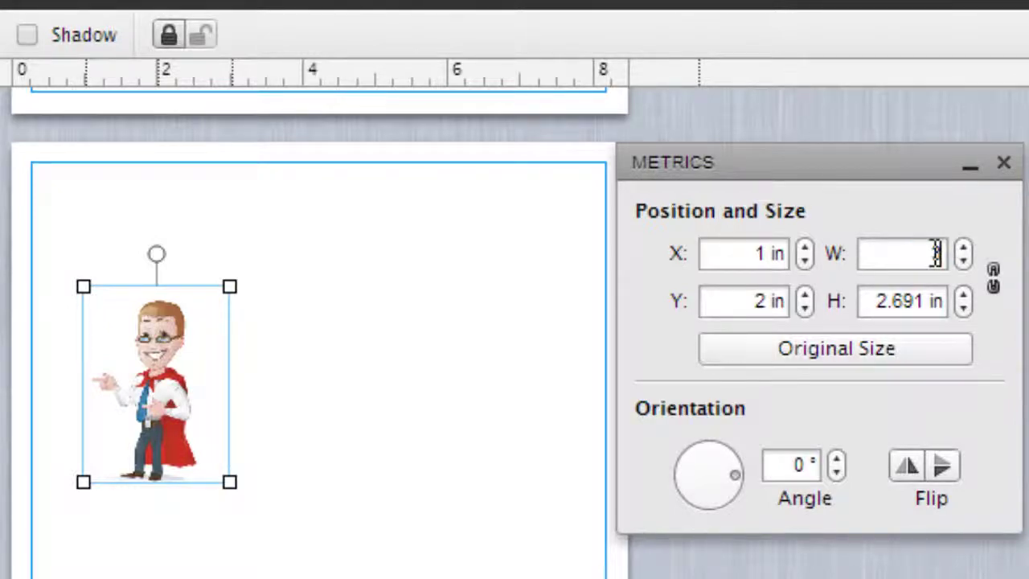
{"action": "type", "text": "3"}
{"action": "key", "text": "Return"}
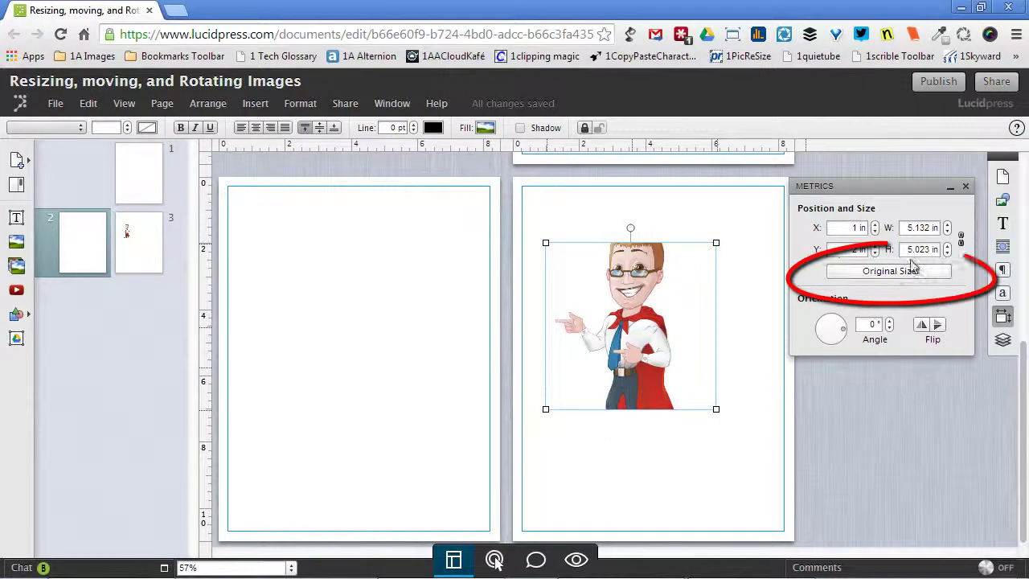
Step: Restore original size, then shrink the cartoon to about 2.7 × 3.7 in near page center
{"action": "left_click", "coordinate": [911, 269]}
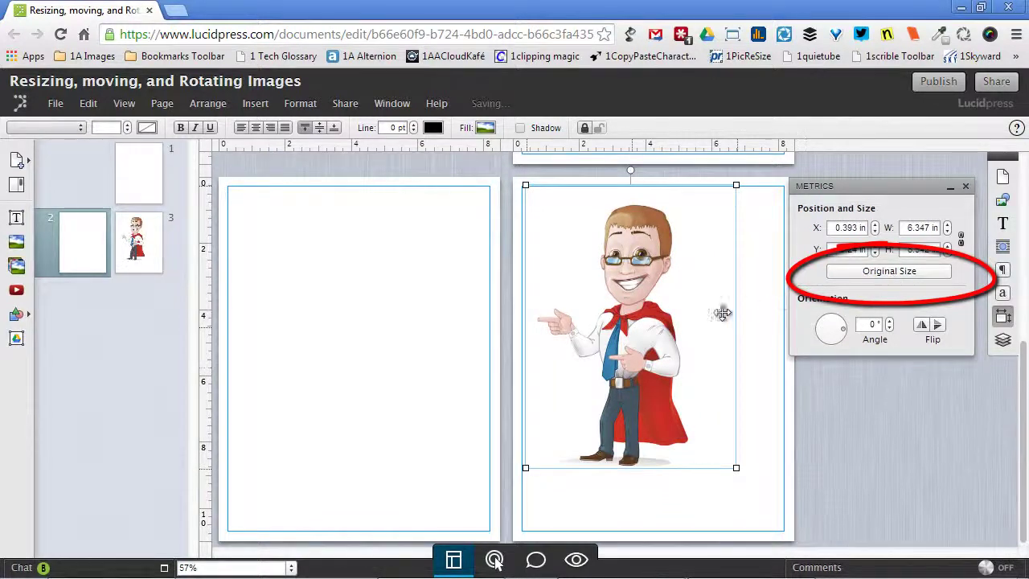
{"action": "left_click_drag", "start_coordinate": [734, 469], "coordinate": [615, 308]}
{"action": "left_click_drag", "start_coordinate": [595, 250], "coordinate": [631, 316]}
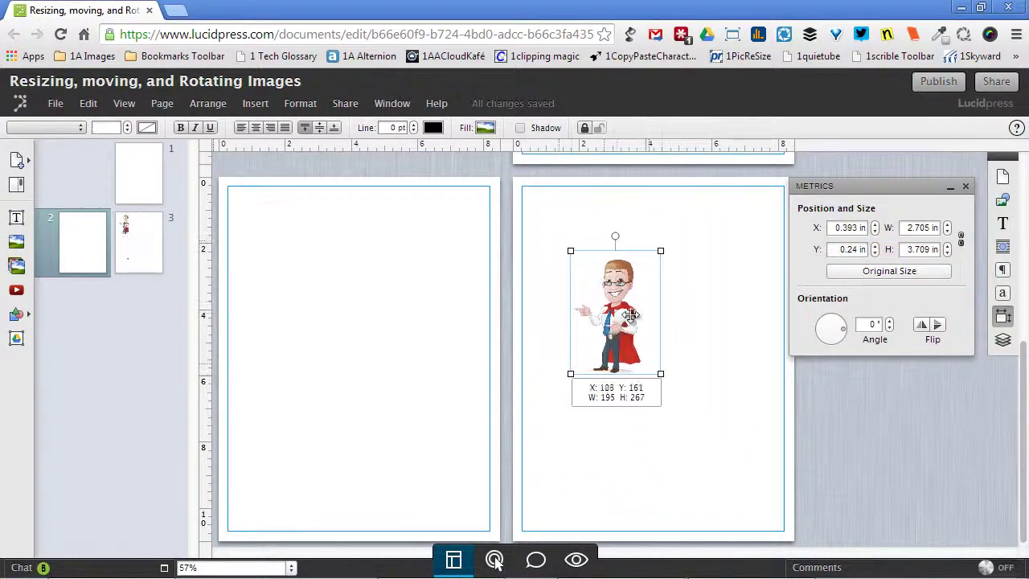
{"action": "left_click", "coordinate": [742, 301]}
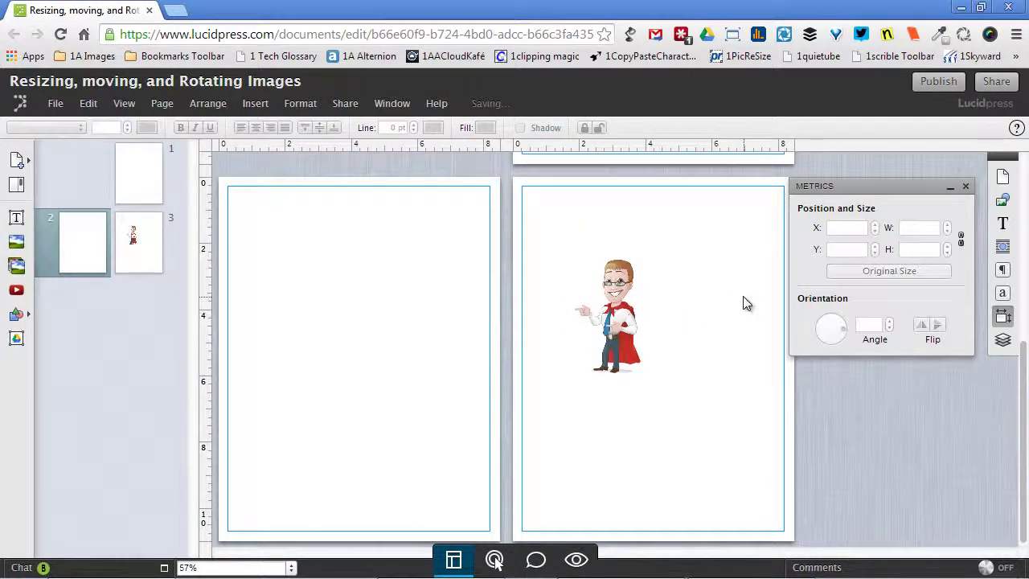
{"action": "left_click", "coordinate": [617, 313]}
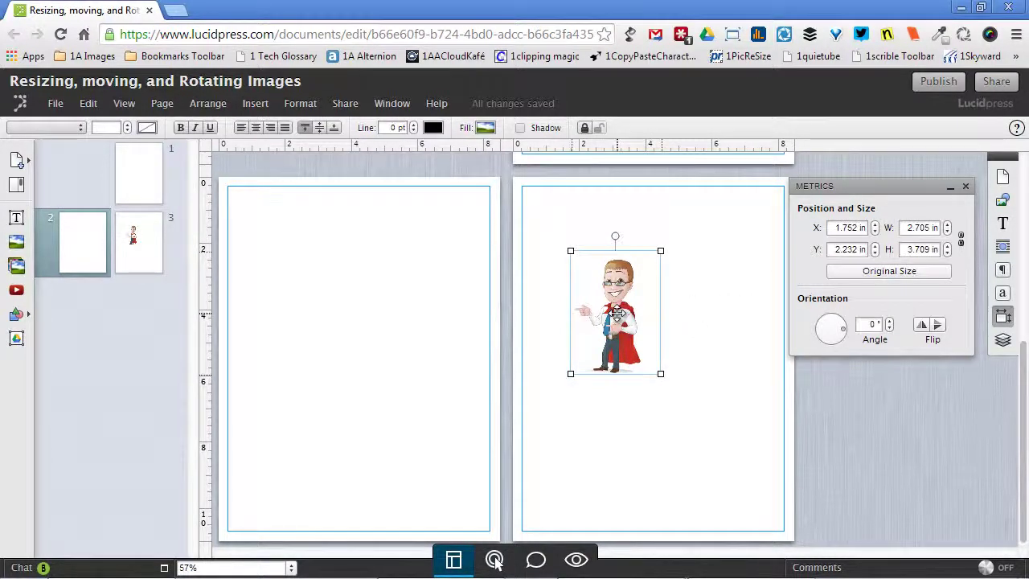
{"action": "left_click", "coordinate": [890, 324]}
{"action": "left_click", "coordinate": [890, 323]}
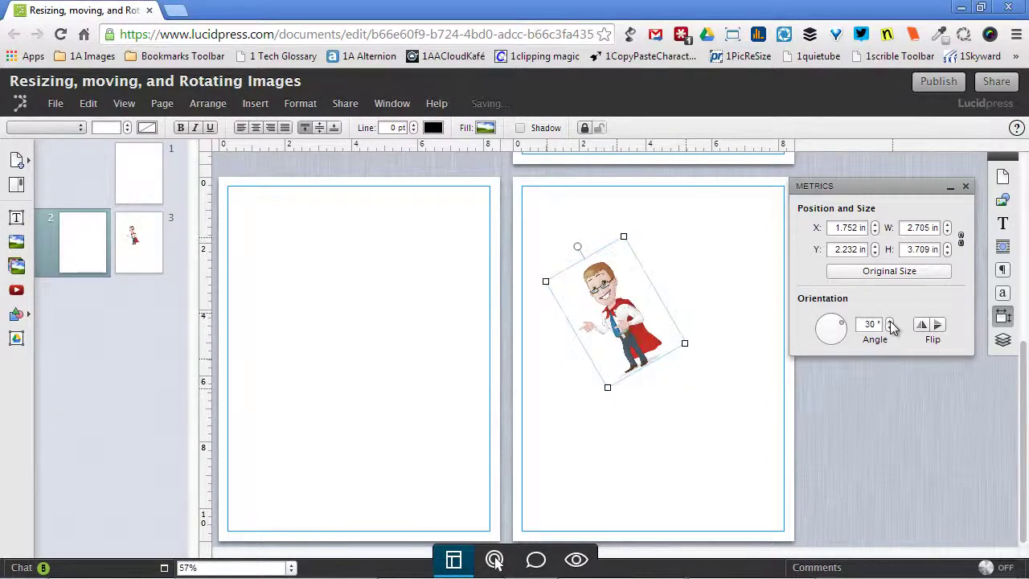
{"action": "left_click", "coordinate": [890, 328]}
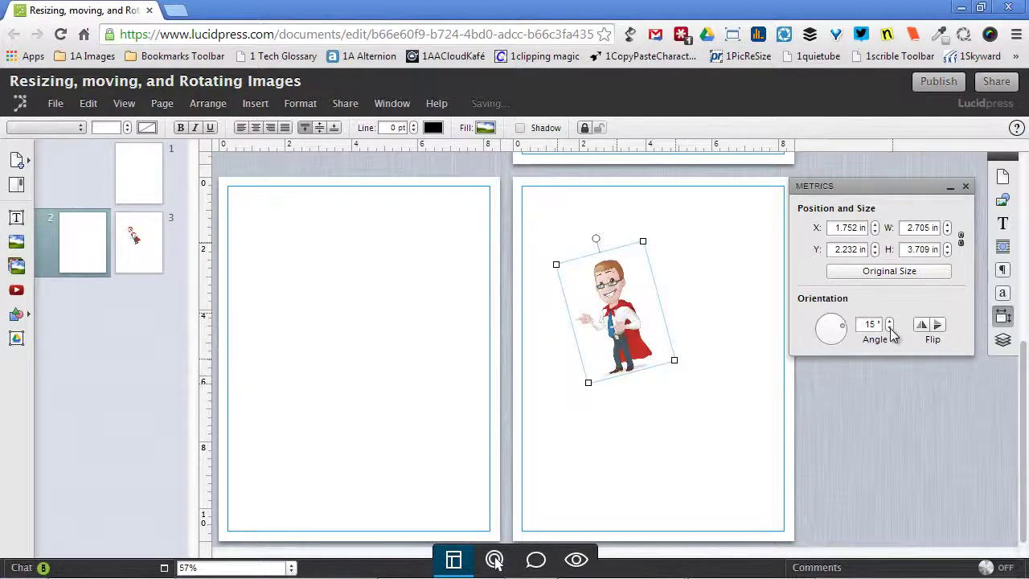
{"action": "left_click", "coordinate": [889, 329]}
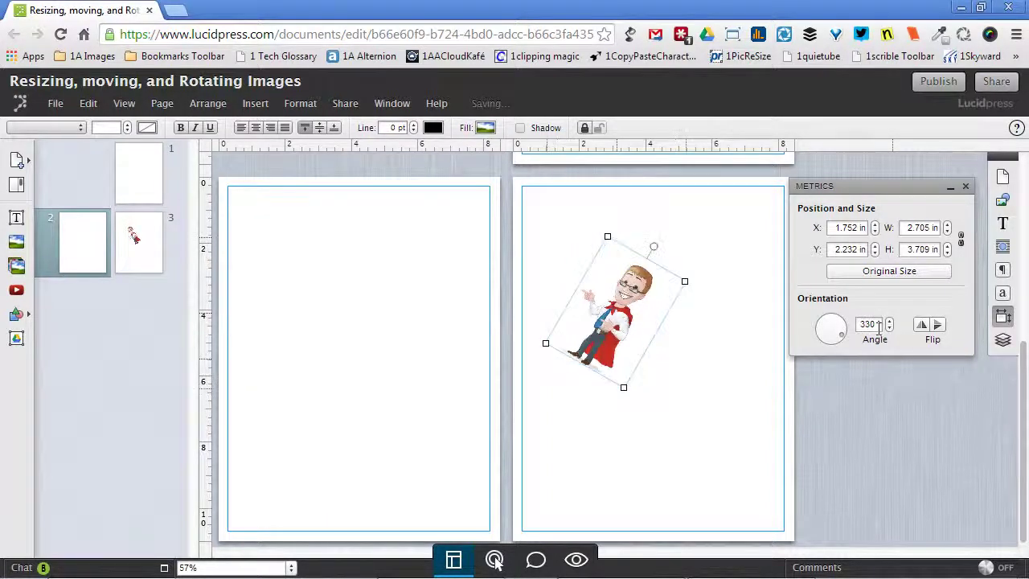
{"action": "double_click", "coordinate": [867, 324]}
{"action": "type", "text": "4"}
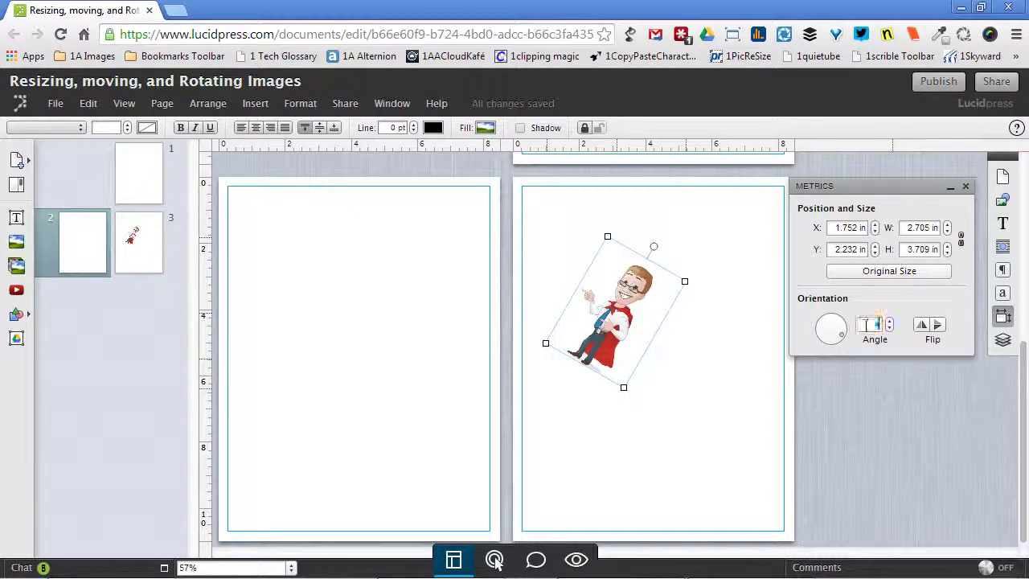
{"action": "type", "text": "5"}
{"action": "key", "text": "Return"}
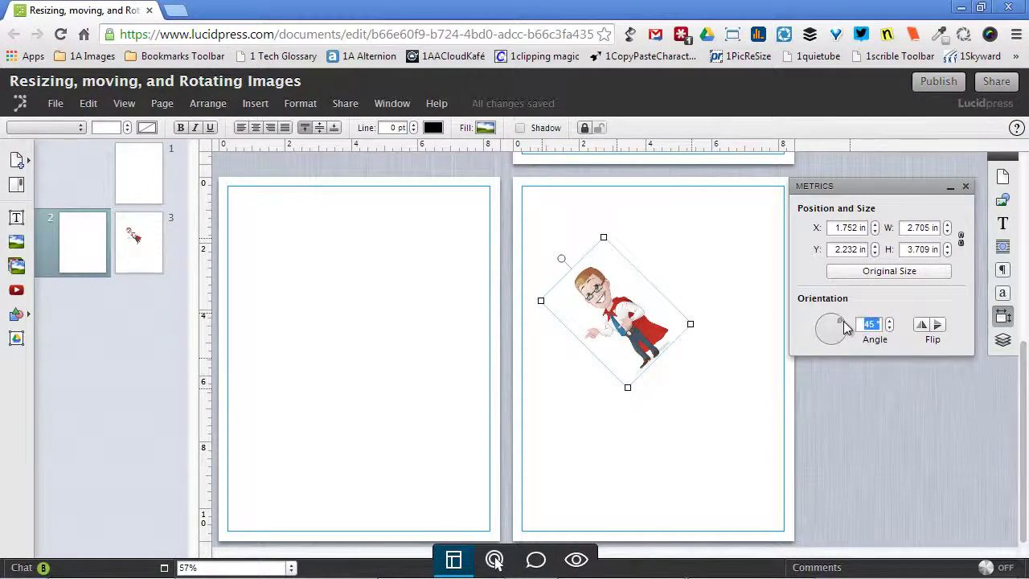
{"action": "left_click_drag", "start_coordinate": [844, 325], "coordinate": [844, 346]}
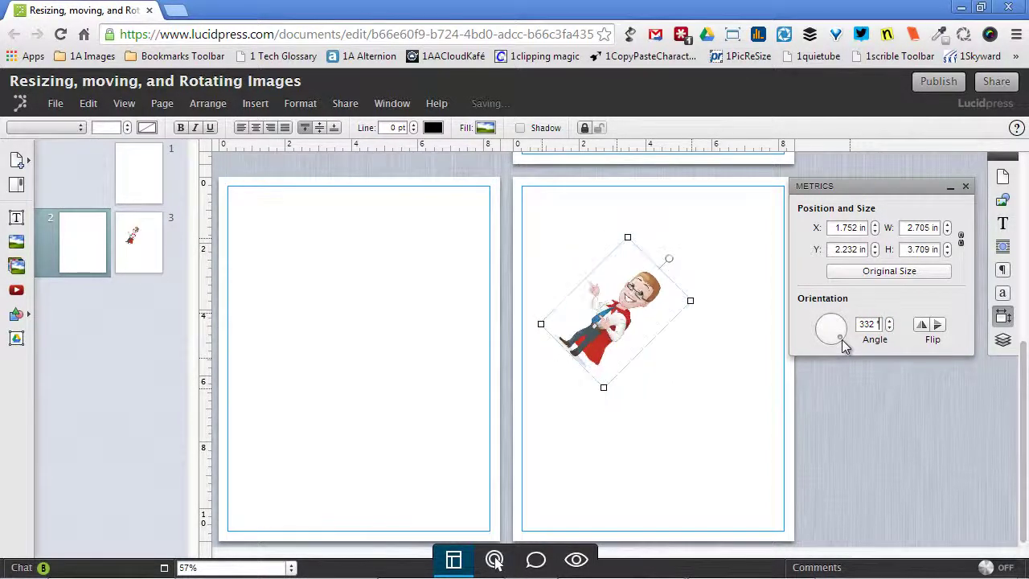
{"action": "double_click", "coordinate": [866, 324]}
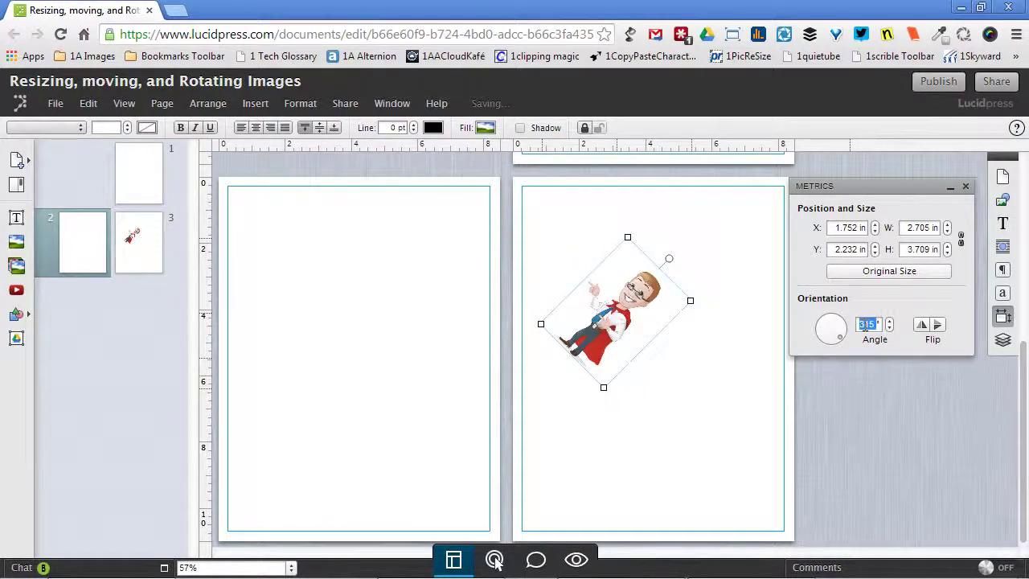
{"action": "type", "text": "0"}
{"action": "key", "text": "Return"}
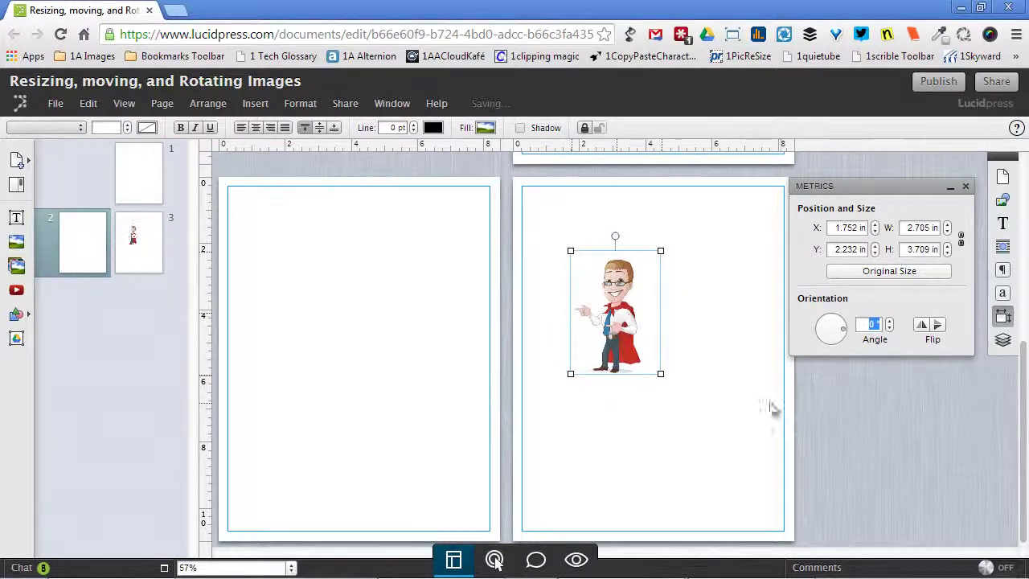
Step: Move the cartoon to page 2's top-left and shrink it to about 1.71 × 2.35 in
{"action": "left_click", "coordinate": [741, 412]}
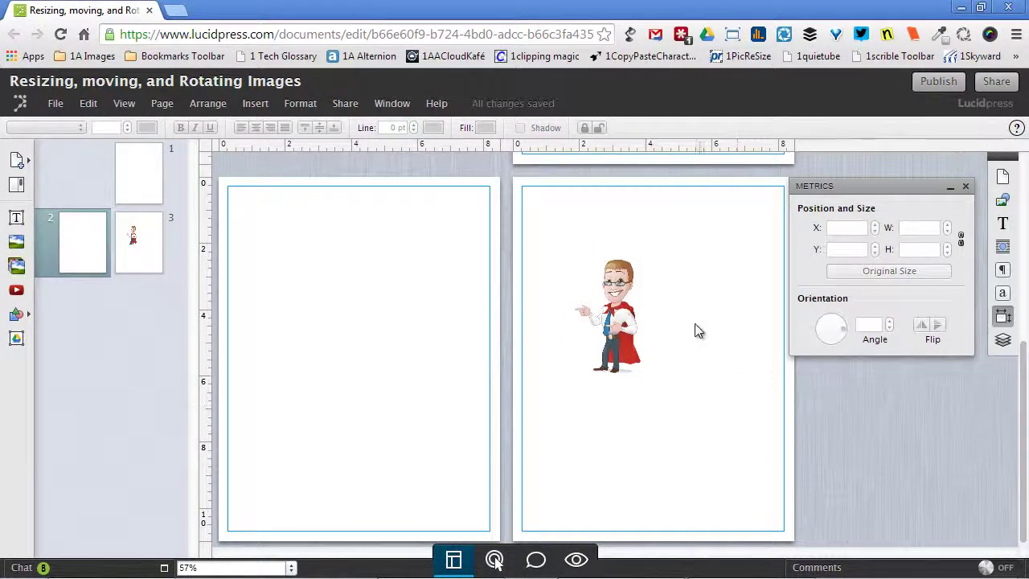
{"action": "mouse_move", "coordinate": [617, 322]}
{"action": "left_mouse_down"}
{"action": "mouse_move", "coordinate": [625, 282]}
{"action": "mouse_move", "coordinate": [586, 272]}
{"action": "left_mouse_up"}
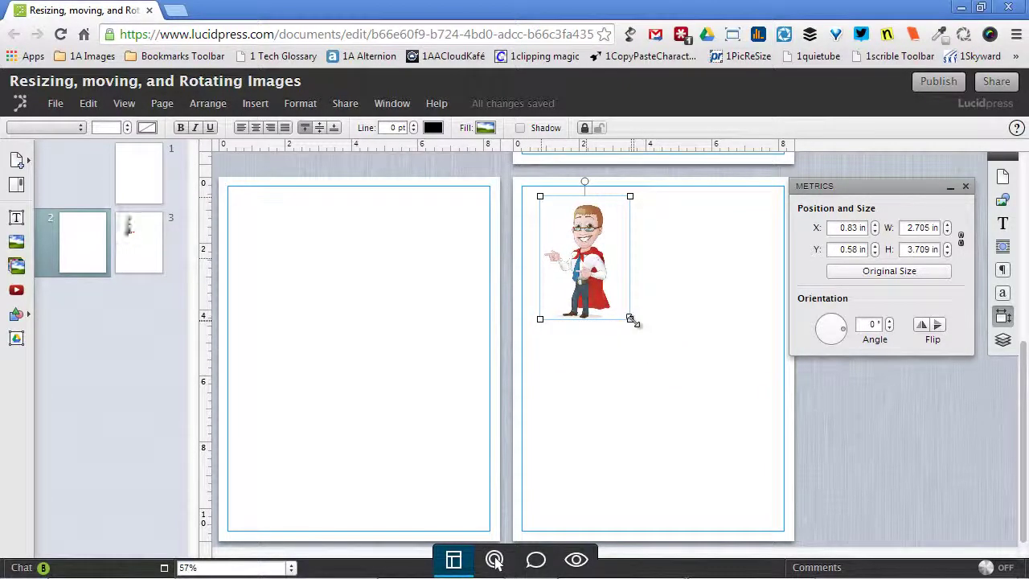
{"action": "left_click_drag", "start_coordinate": [631, 320], "coordinate": [603, 281]}
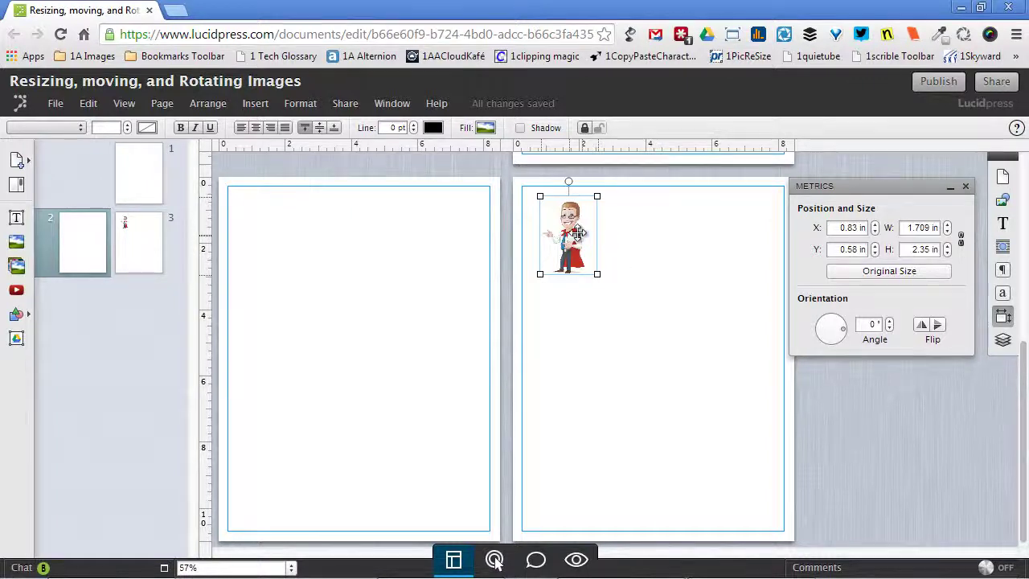
{"action": "left_click_drag", "start_coordinate": [586, 239], "coordinate": [595, 239]}
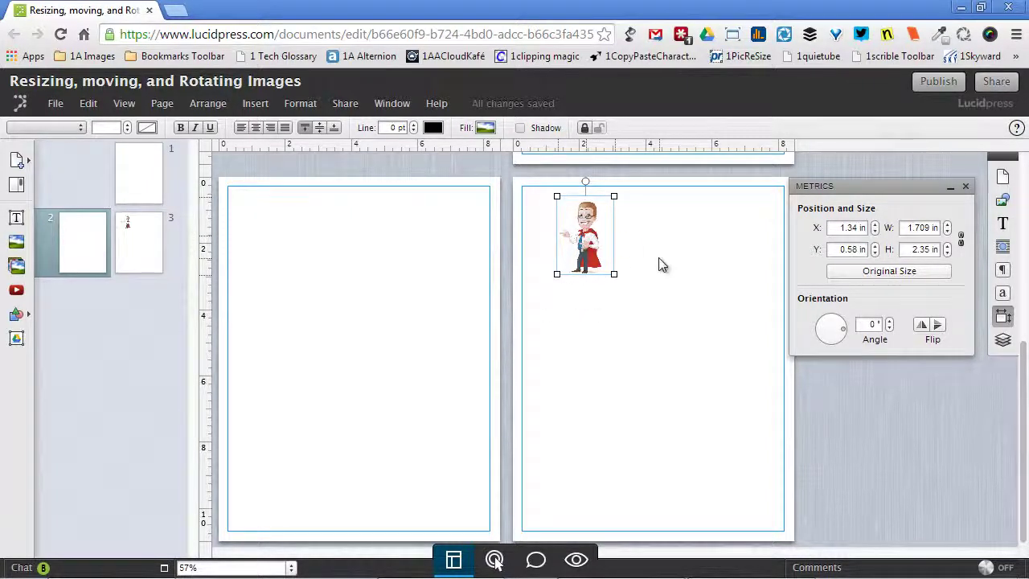
Step: Duplicate the superhero cartoon on page 2 with Ctrl+D
{"action": "key", "text": "ctrl+d"}
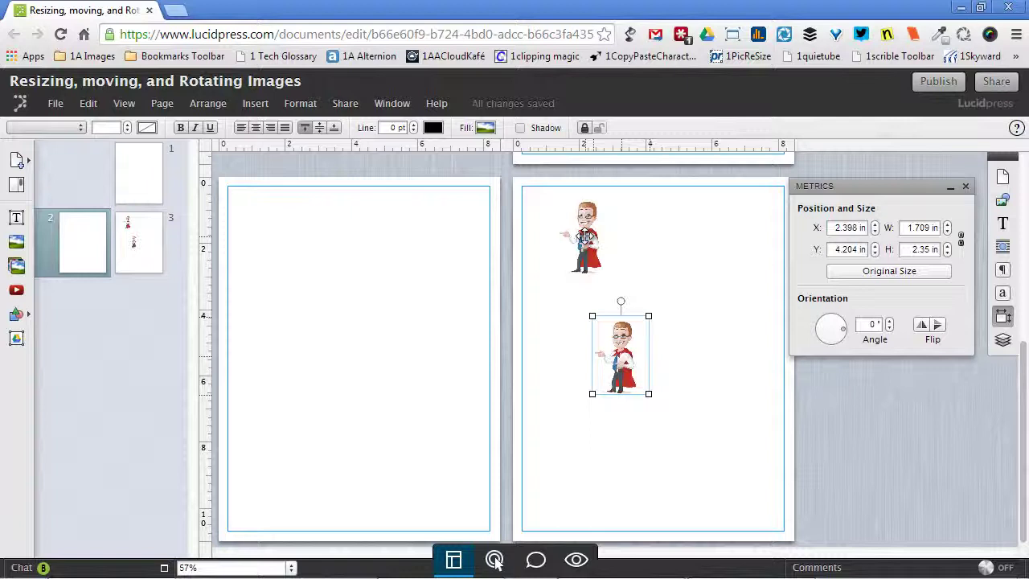
{"action": "left_click", "coordinate": [585, 237]}
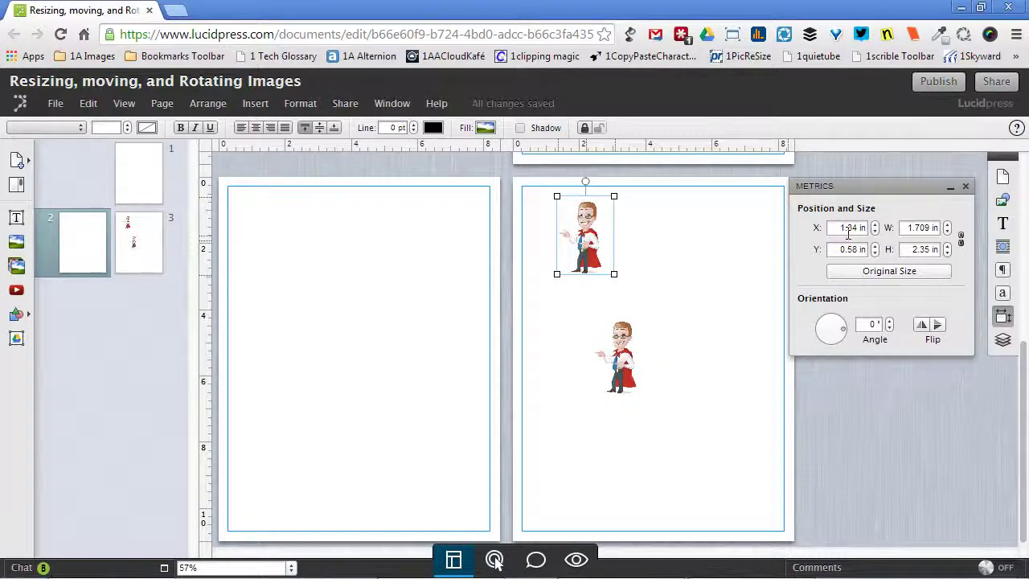
{"action": "left_click", "coordinate": [619, 358]}
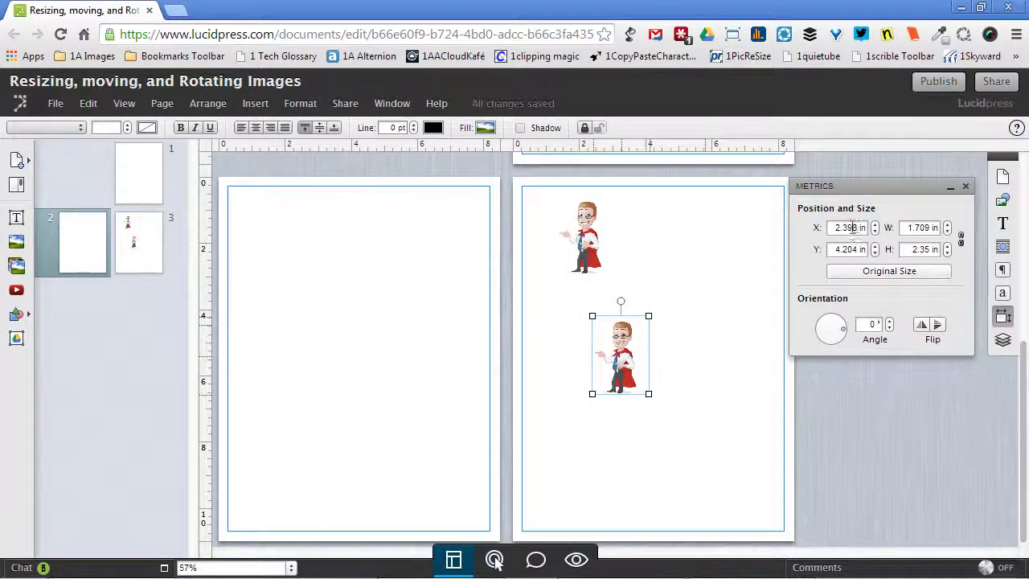
Step: Set the lower copy's X position to 1.31 in to align it beneath the upper one
{"action": "left_click", "coordinate": [855, 228]}
{"action": "type", "text": "1"}
{"action": "type", "text": ".31"}
{"action": "key", "text": "Return"}
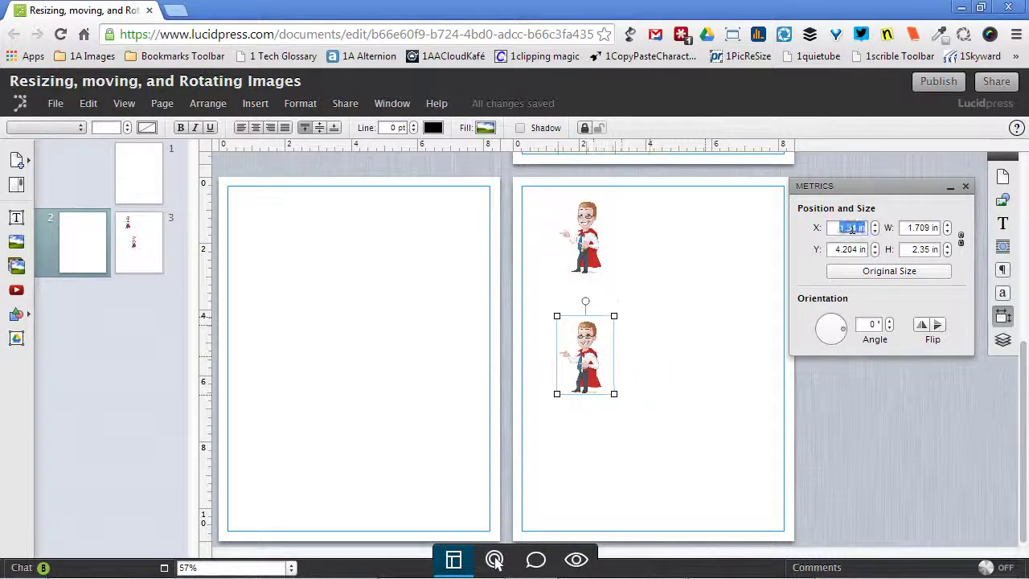
{"action": "left_click", "coordinate": [738, 363]}
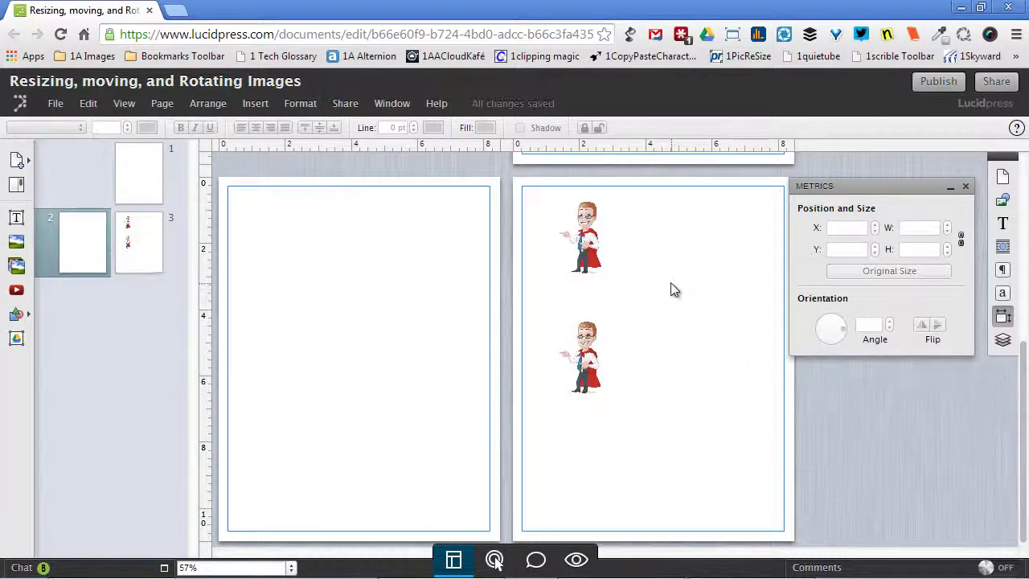
Step: Shift-select both superhero cartoons, apply Arrange > Group, and nudge the group slightly
{"action": "left_click", "coordinate": [593, 241]}
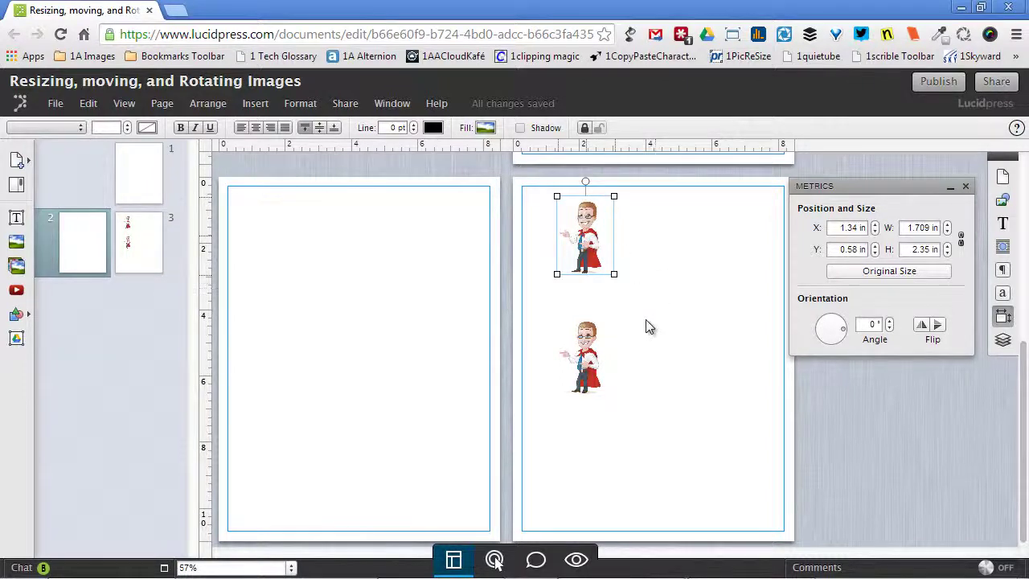
{"action": "left_click", "coordinate": [591, 358], "text": "shift"}
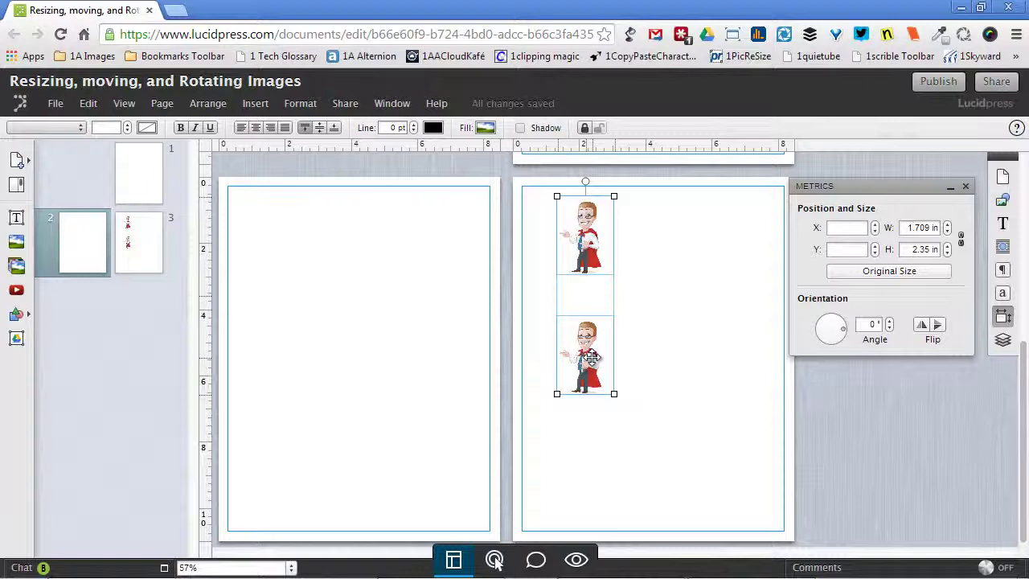
{"action": "left_click", "coordinate": [206, 106]}
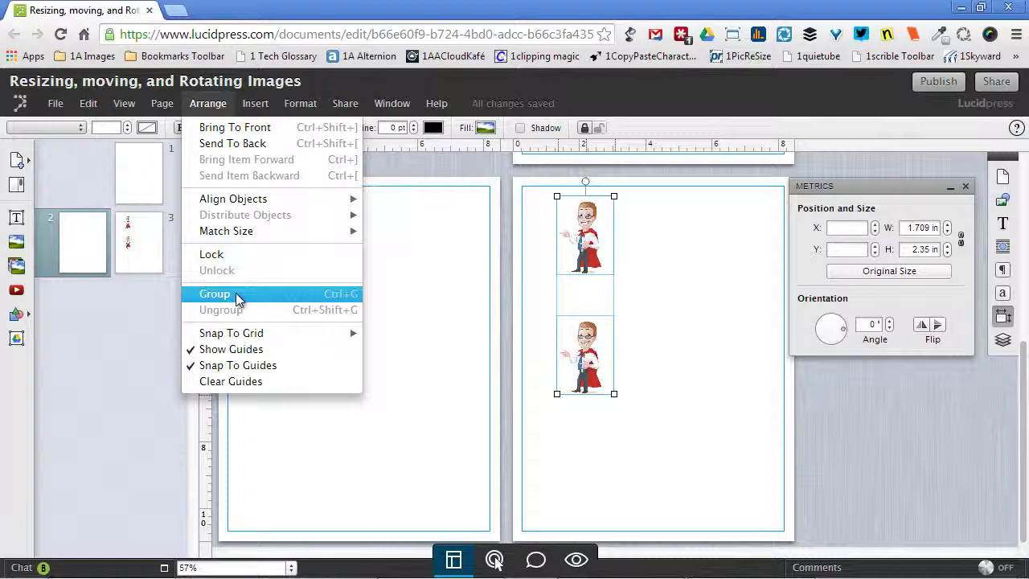
{"action": "left_click", "coordinate": [239, 299]}
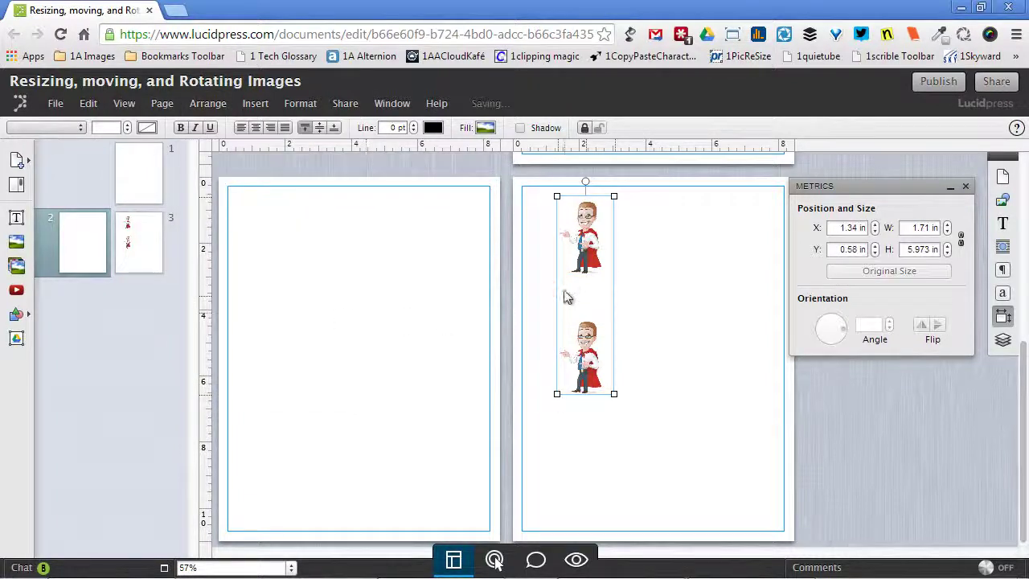
{"action": "left_click_drag", "start_coordinate": [594, 270], "coordinate": [576, 280]}
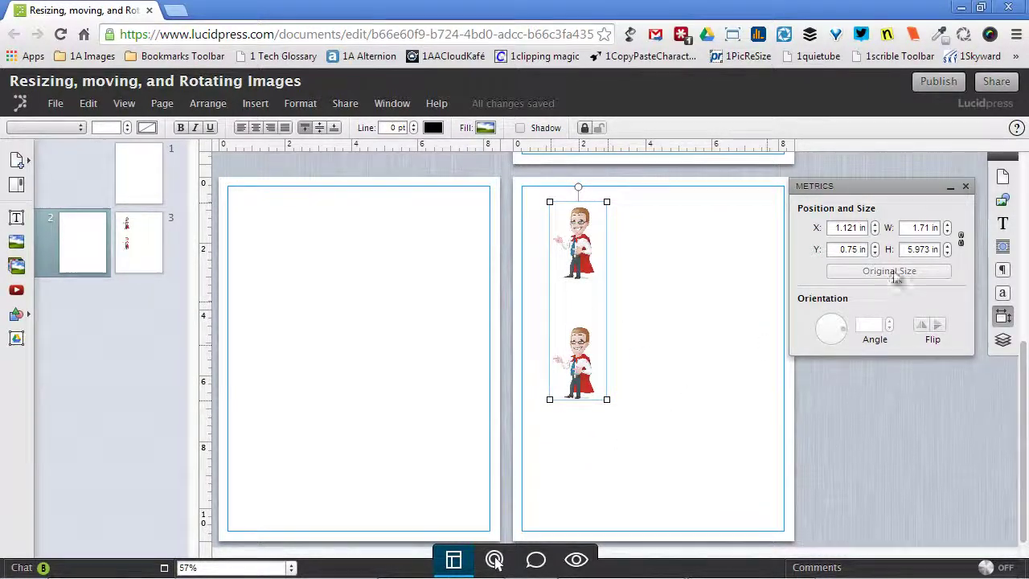
Step: Position the grouped cartoons at X 2 in and Y 1.673 in
{"action": "triple_click", "coordinate": [851, 228]}
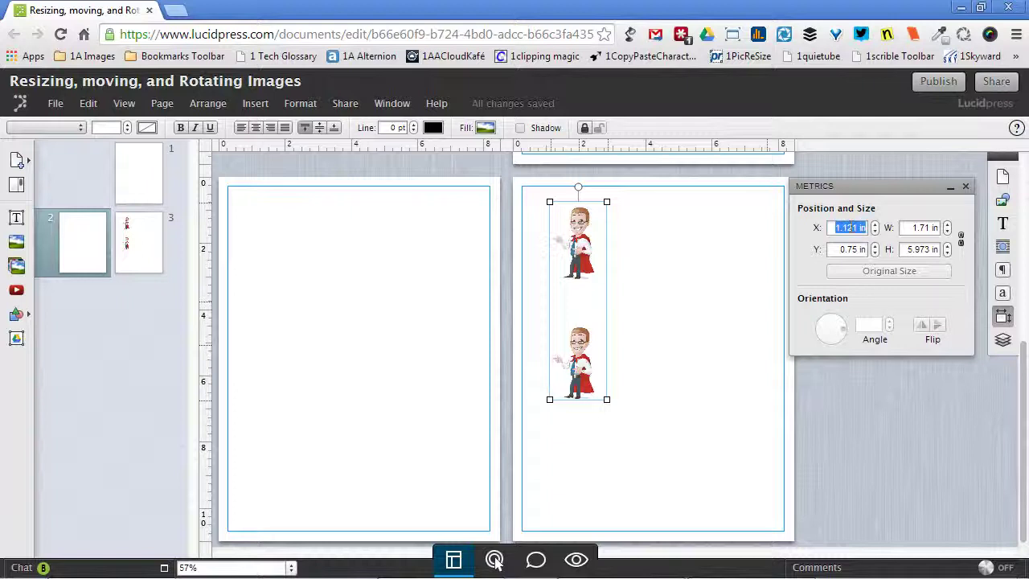
{"action": "type", "text": "2"}
{"action": "key", "text": "Return"}
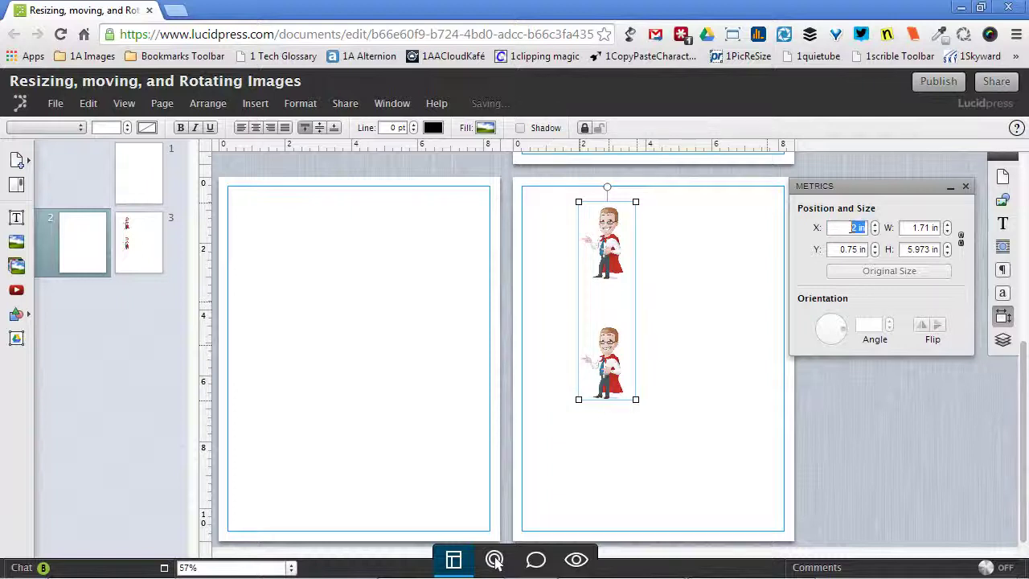
{"action": "triple_click", "coordinate": [854, 249]}
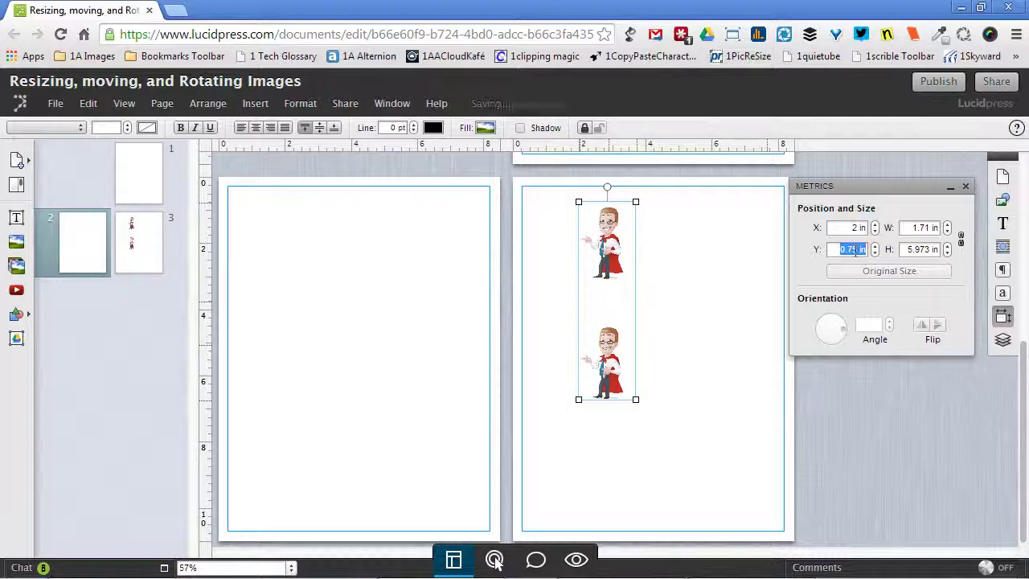
{"action": "type", "text": "5"}
{"action": "key", "text": "Return"}
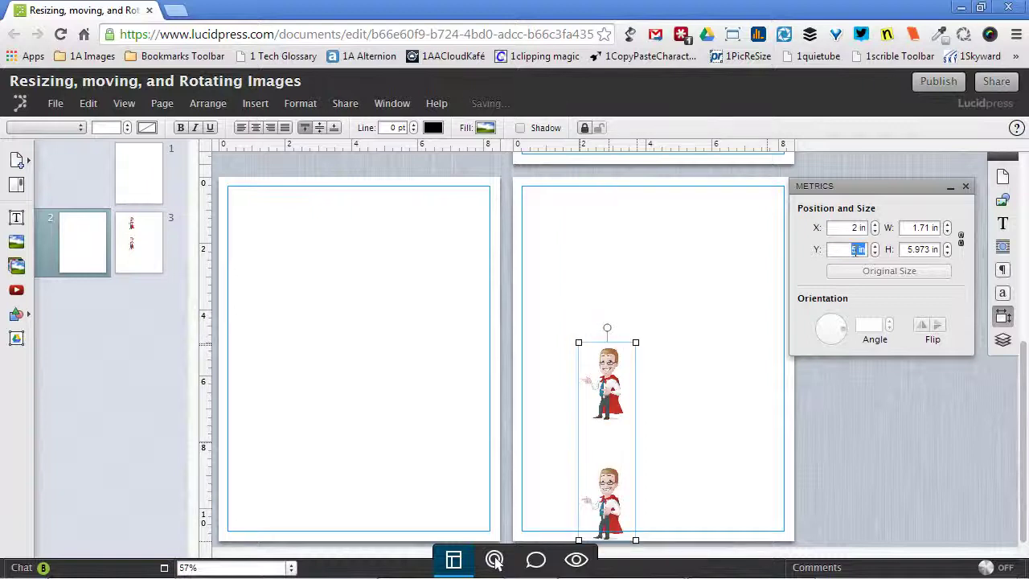
{"action": "type", "text": "1.673"}
{"action": "key", "text": "Return"}
Step: Ungroup the two superhero cartoons with Arrange > Ungroup
{"action": "key", "text": "ctrl+f"}
{"action": "left_click", "coordinate": [207, 103]}
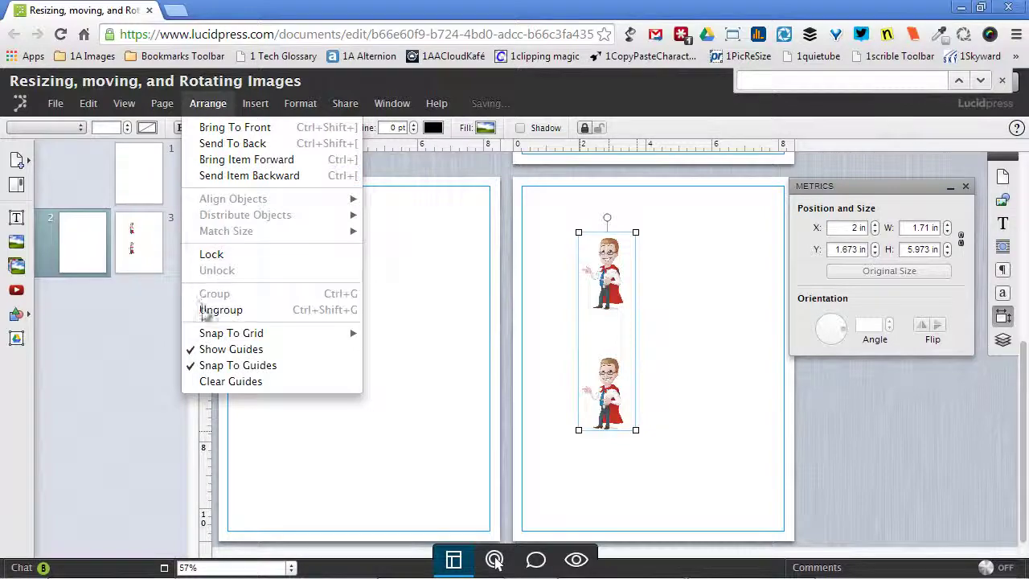
{"action": "left_click", "coordinate": [207, 310]}
{"action": "left_click", "coordinate": [678, 328]}
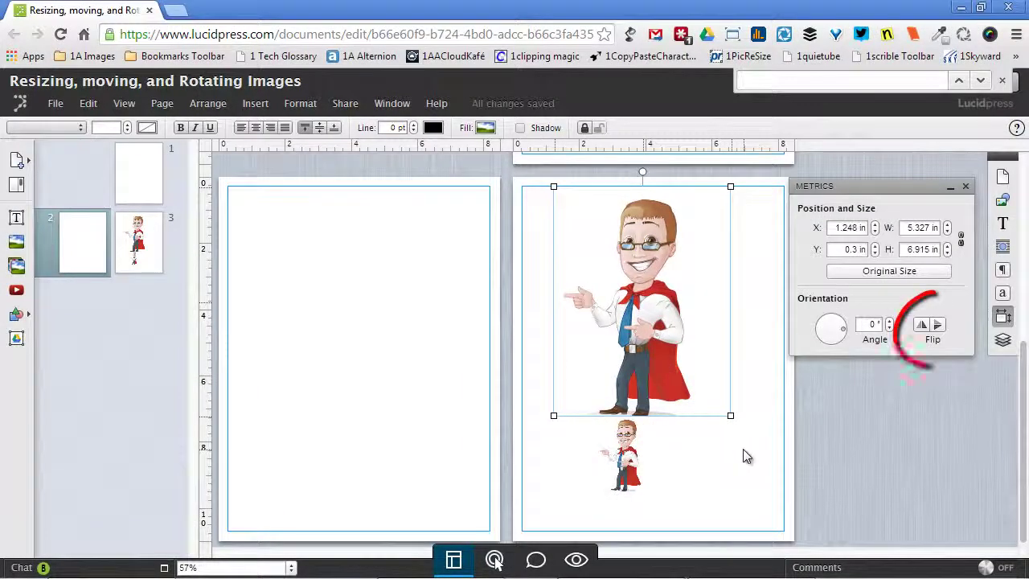
Step: Try the flip buttons, leaving the large cartoon mirrored horizontally to face right
{"action": "left_click", "coordinate": [923, 330]}
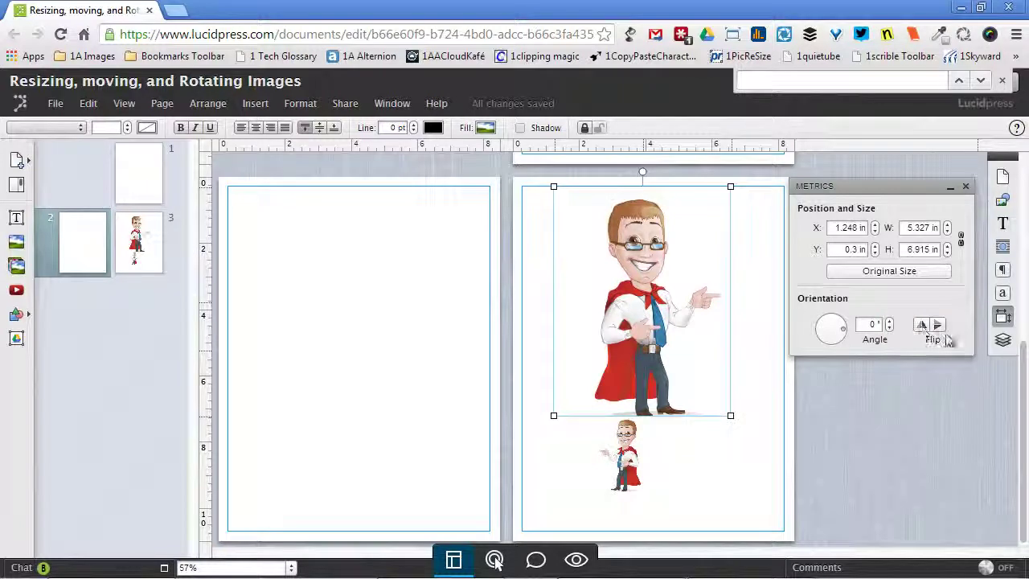
{"action": "left_click", "coordinate": [939, 329]}
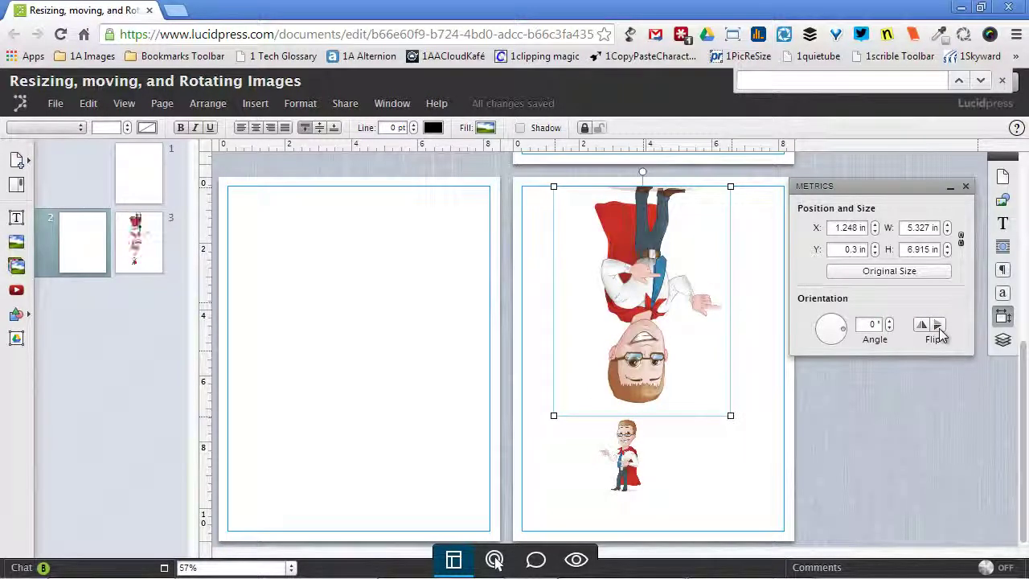
{"action": "left_click", "coordinate": [939, 330]}
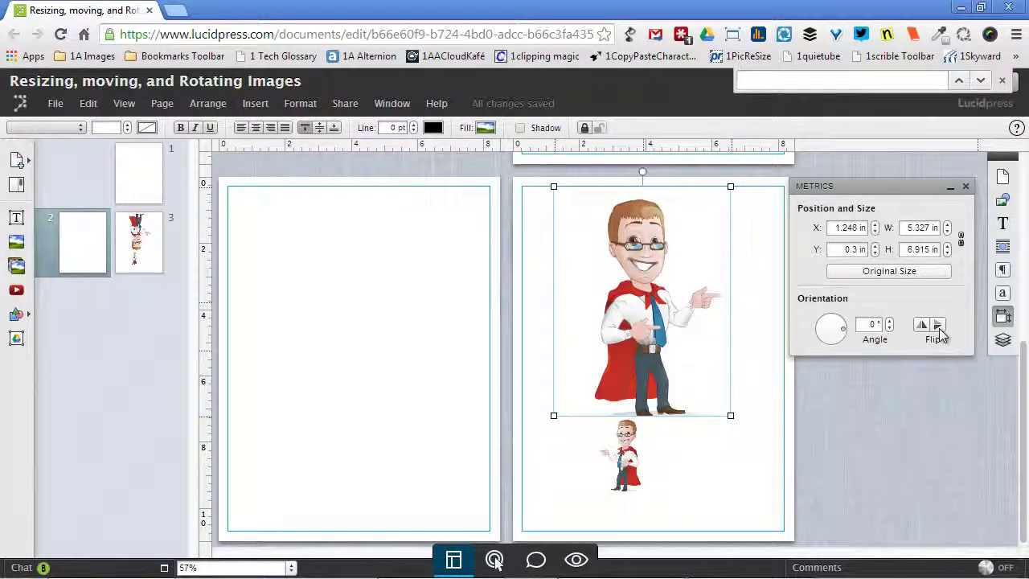
{"action": "left_click", "coordinate": [923, 326]}
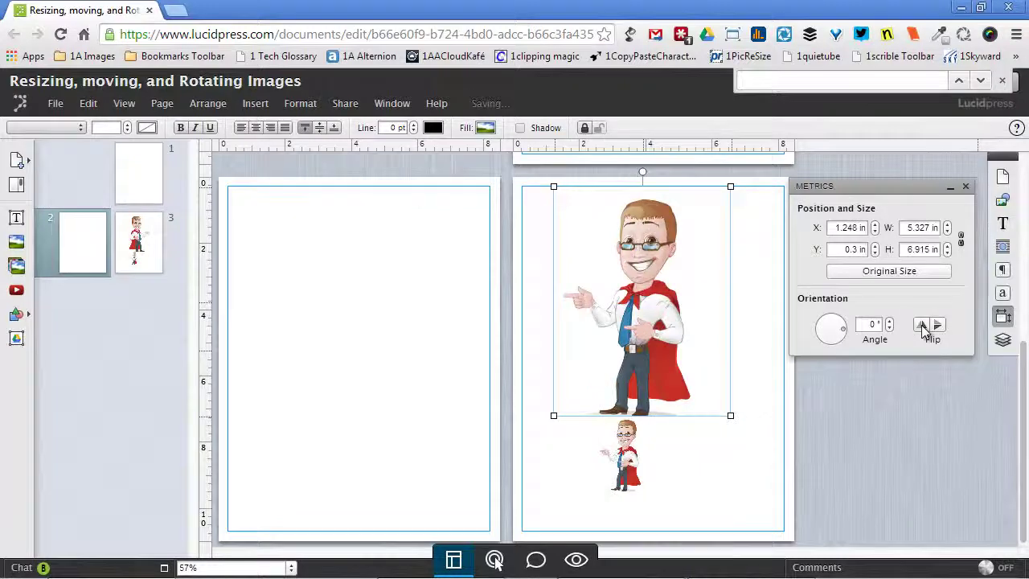
{"action": "left_click", "coordinate": [922, 325]}
{"action": "left_click", "coordinate": [922, 326]}
{"action": "left_click", "coordinate": [922, 325]}
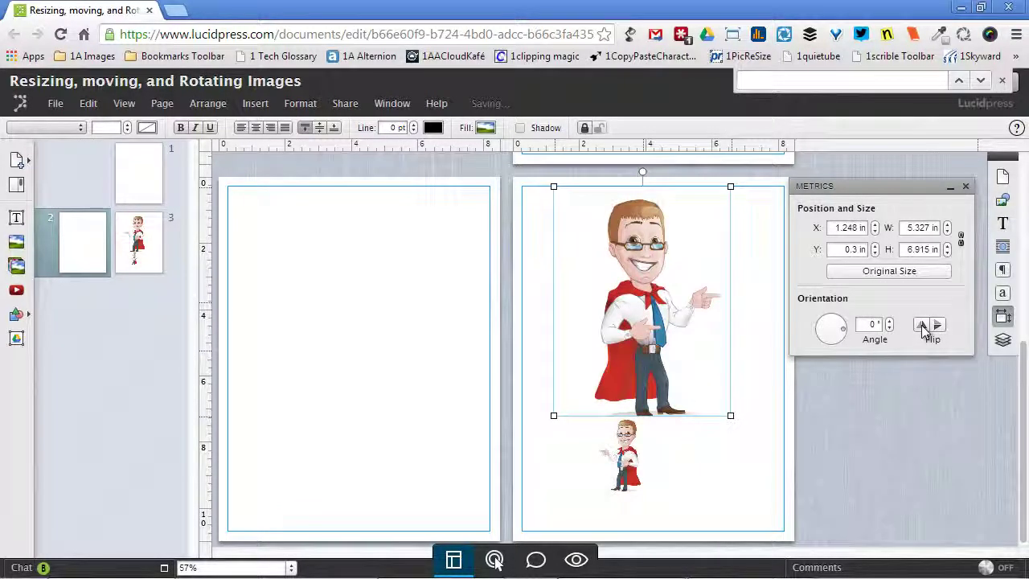
{"action": "left_click", "coordinate": [922, 326]}
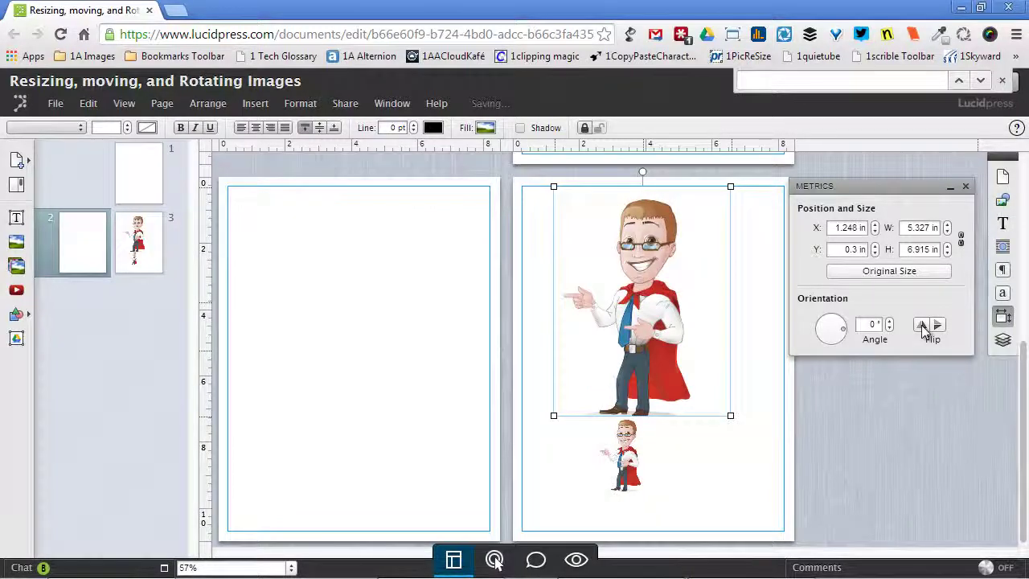
{"action": "left_click", "coordinate": [922, 326]}
{"action": "left_click", "coordinate": [922, 326]}
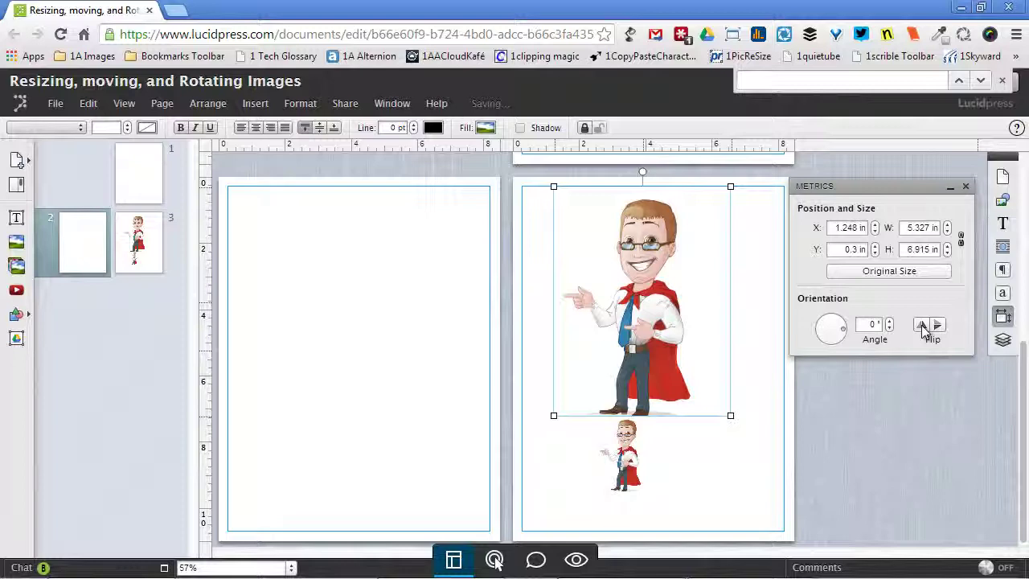
{"action": "left_click", "coordinate": [922, 325]}
{"action": "left_click", "coordinate": [923, 325]}
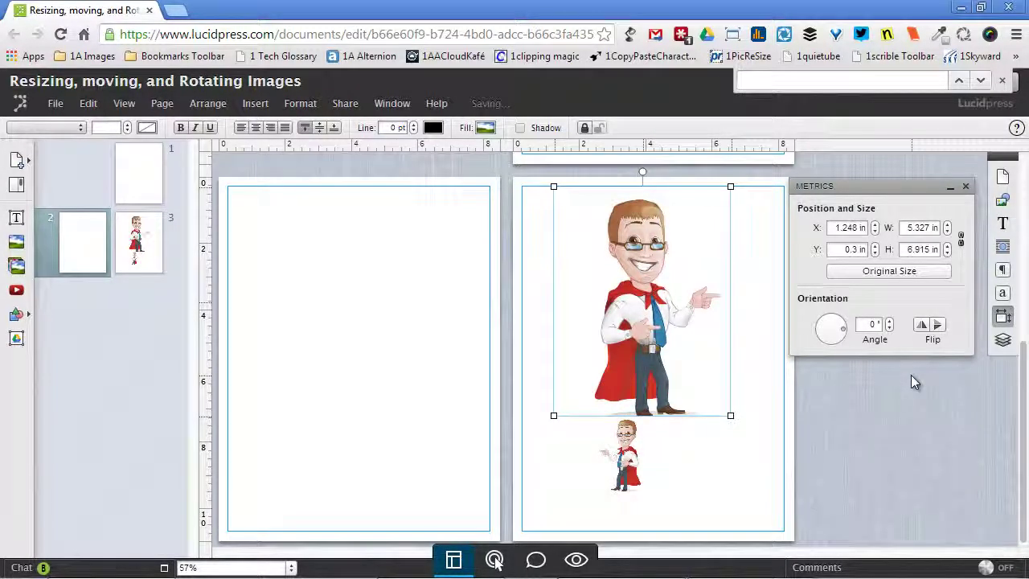